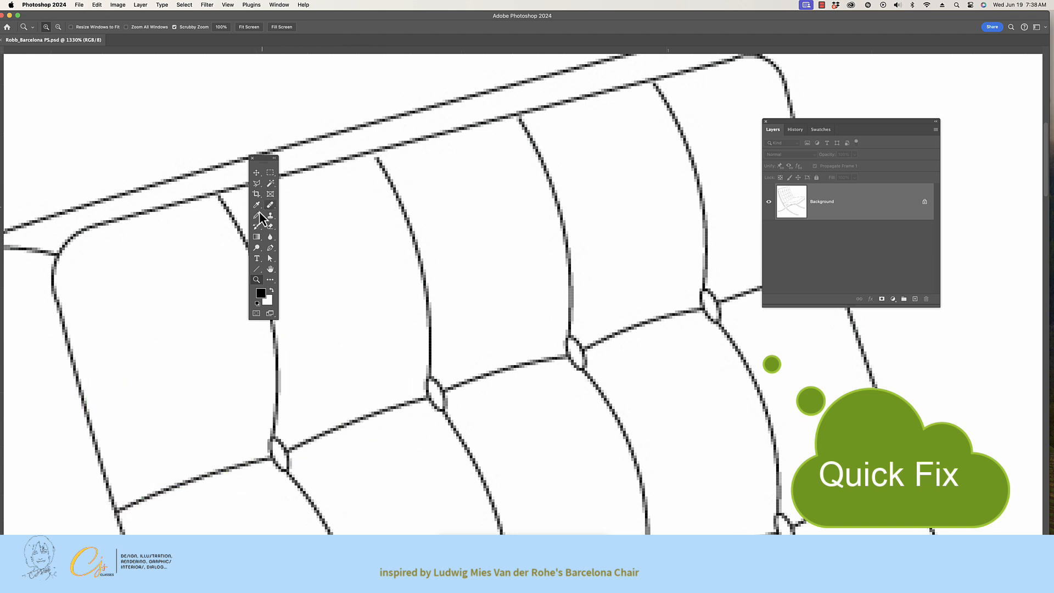
Close the gap between a backrest seam's upper end and the cushion's top edge with a black 1 px Pencil mark.
{"action": "key", "text": "super+0"}
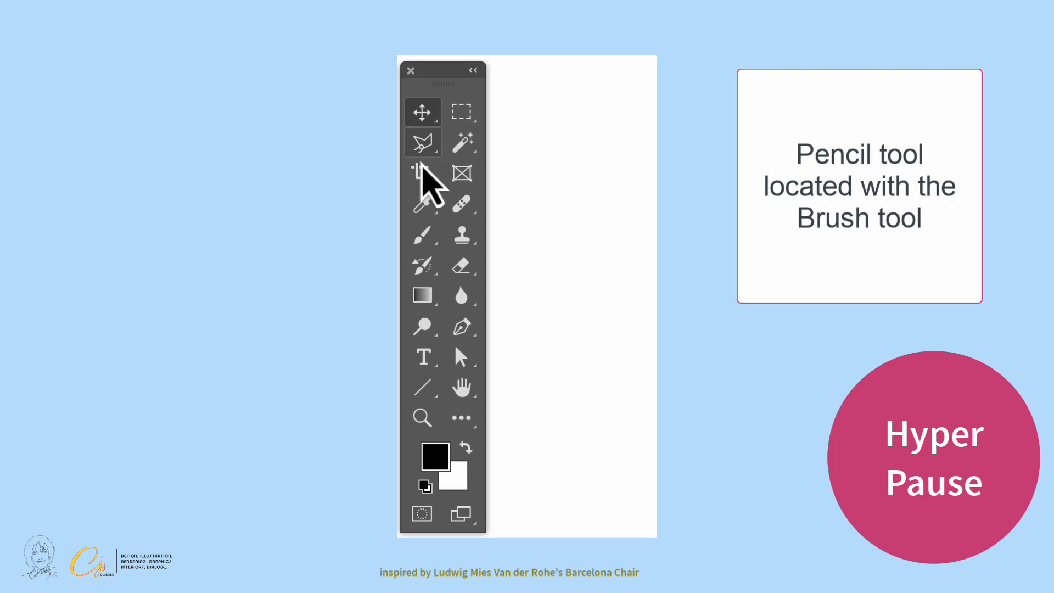
{"action": "left_click", "coordinate": [421, 236]}
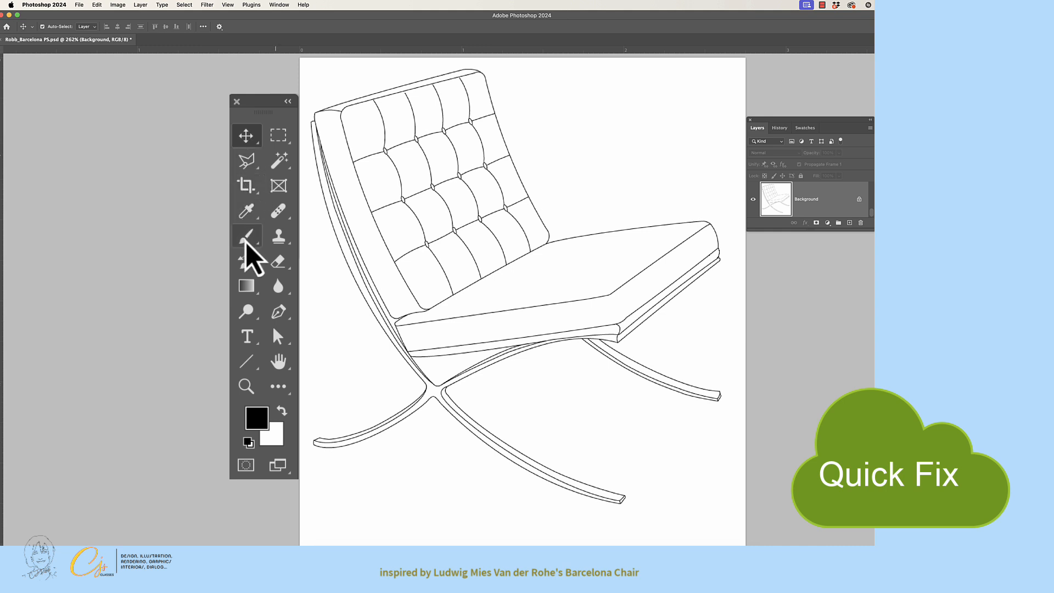
{"action": "left_click", "coordinate": [277, 156]}
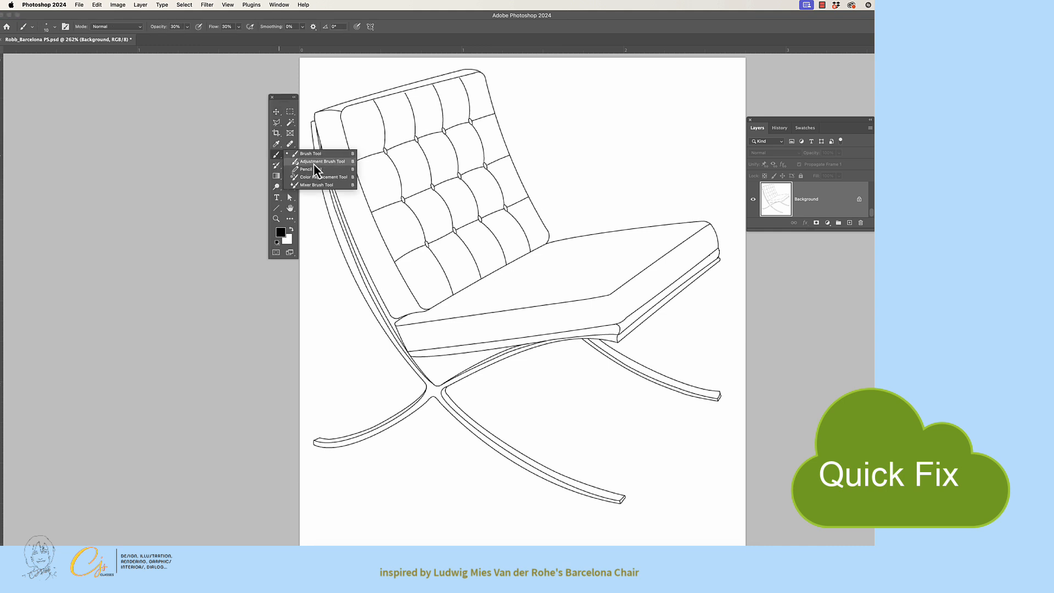
{"action": "left_click", "coordinate": [344, 170]}
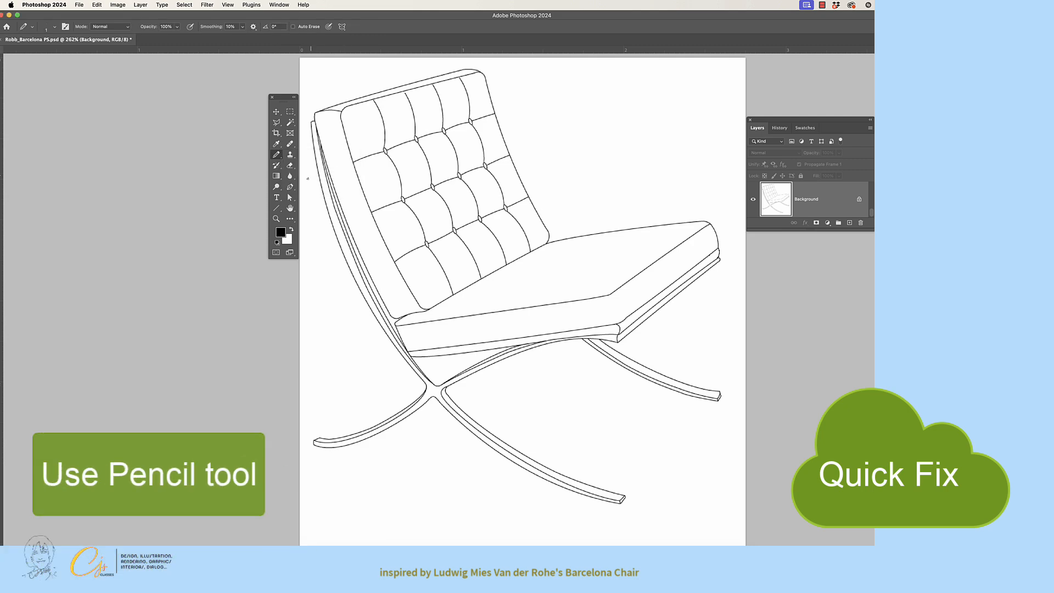
{"action": "left_click", "coordinate": [276, 219]}
{"action": "left_click_drag", "start_coordinate": [412, 78], "coordinate": [499, 98]}
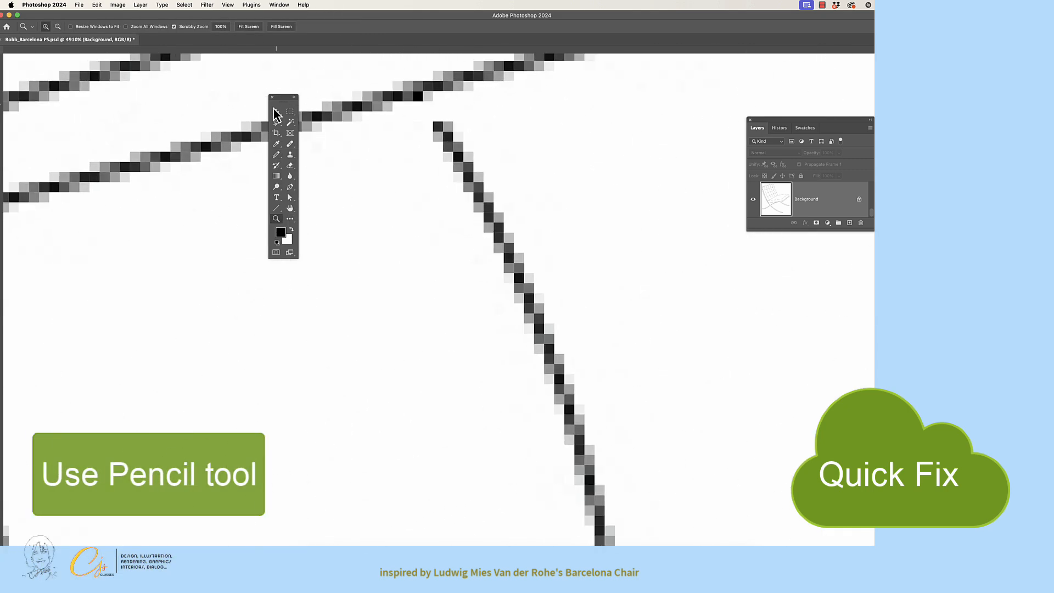
{"action": "left_click", "coordinate": [276, 154]}
{"action": "left_click", "coordinate": [428, 106]}
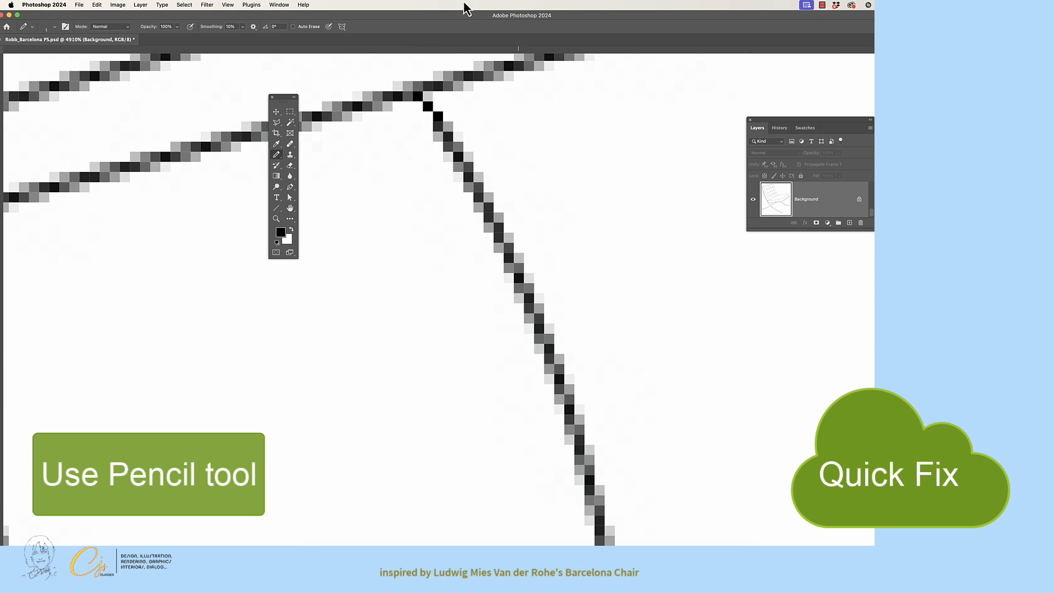
Draw a short freehand Pencil test stroke in the white area beside the seam and undo it.
{"action": "left_click_drag", "start_coordinate": [510, 126], "coordinate": [691, 95]}
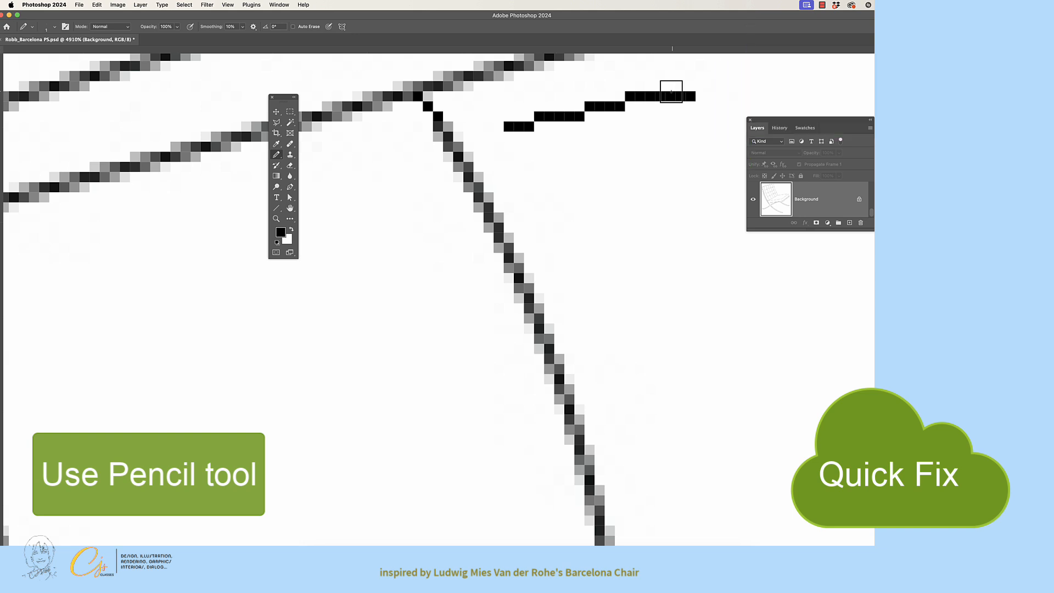
{"action": "key", "text": "super+z"}
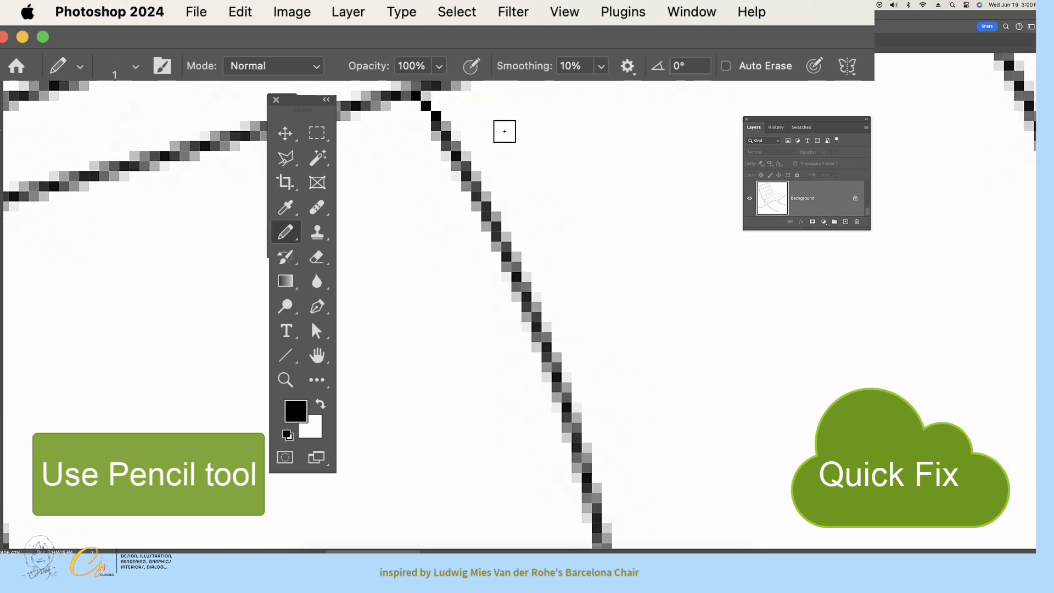
Enlarge the Pencil to 9 px and stamp three black test dots in the white area beside the seam.
{"action": "scroll", "coordinate": [507, 132], "scroll_direction": "right", "scroll_amount": 5}
{"action": "key", "text": "bracketright"}
{"action": "key", "text": "bracketright"}
{"action": "key", "text": "bracketright"}
{"action": "key", "text": "bracketright"}
{"action": "key", "text": "bracketright"}
{"action": "key", "text": "bracketright"}
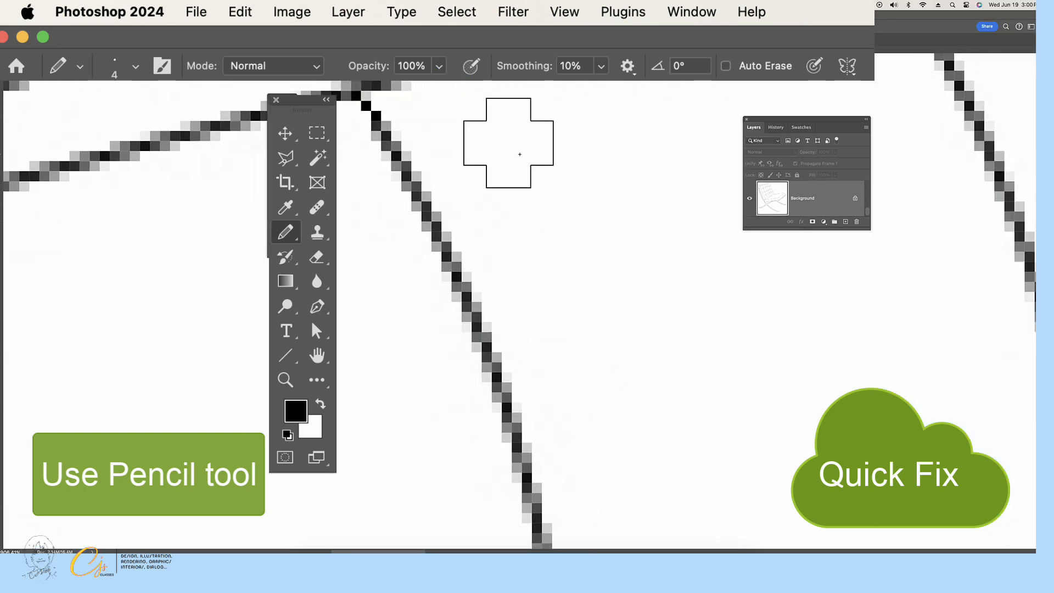
{"action": "key", "text": "bracketright"}
{"action": "key", "text": "bracketright"}
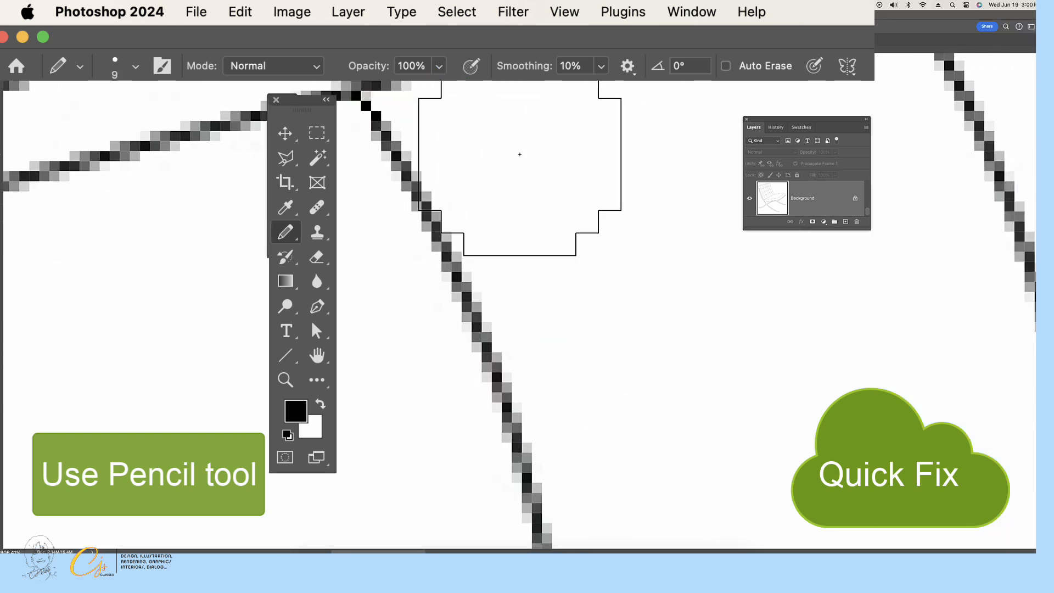
{"action": "left_click", "coordinate": [519, 155]}
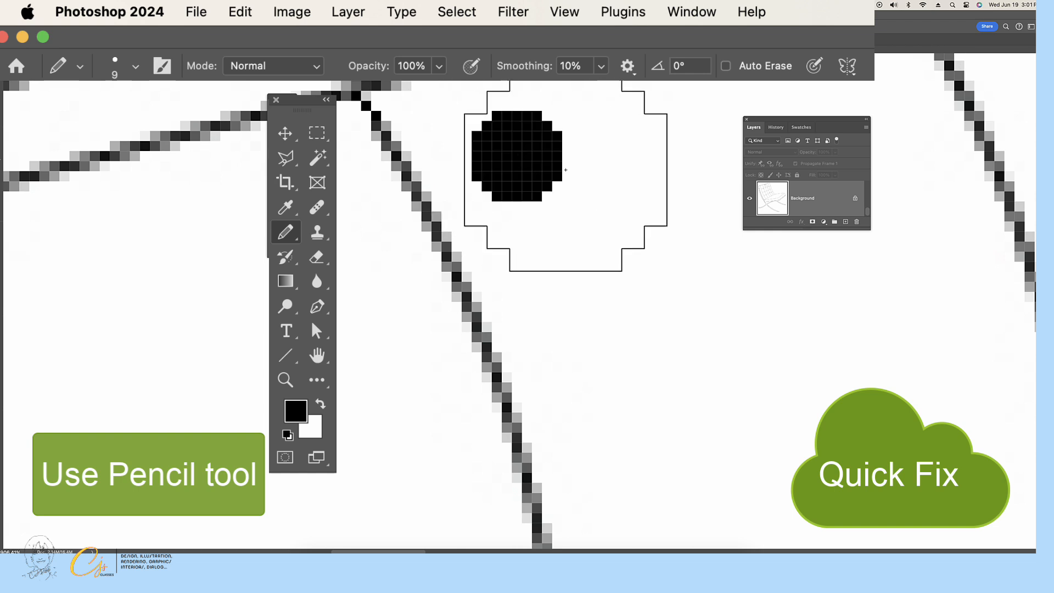
{"action": "left_click", "coordinate": [627, 177]}
{"action": "left_click", "coordinate": [571, 254]}
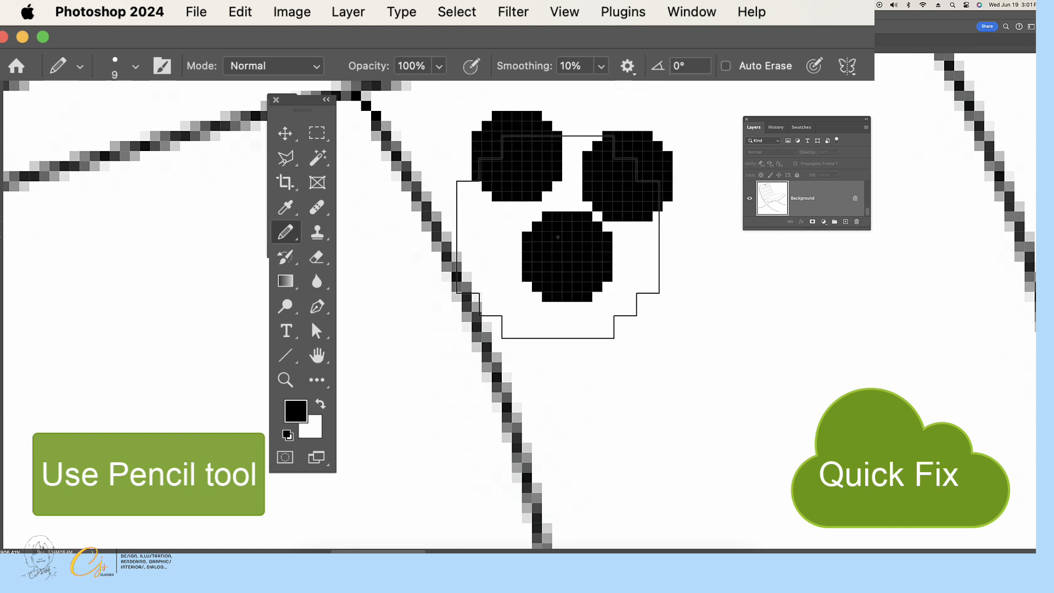
Undo the three black test dots beside the seam.
{"action": "key", "text": "super+z"}
{"action": "key", "text": "super+z"}
{"action": "key", "text": "super+z"}
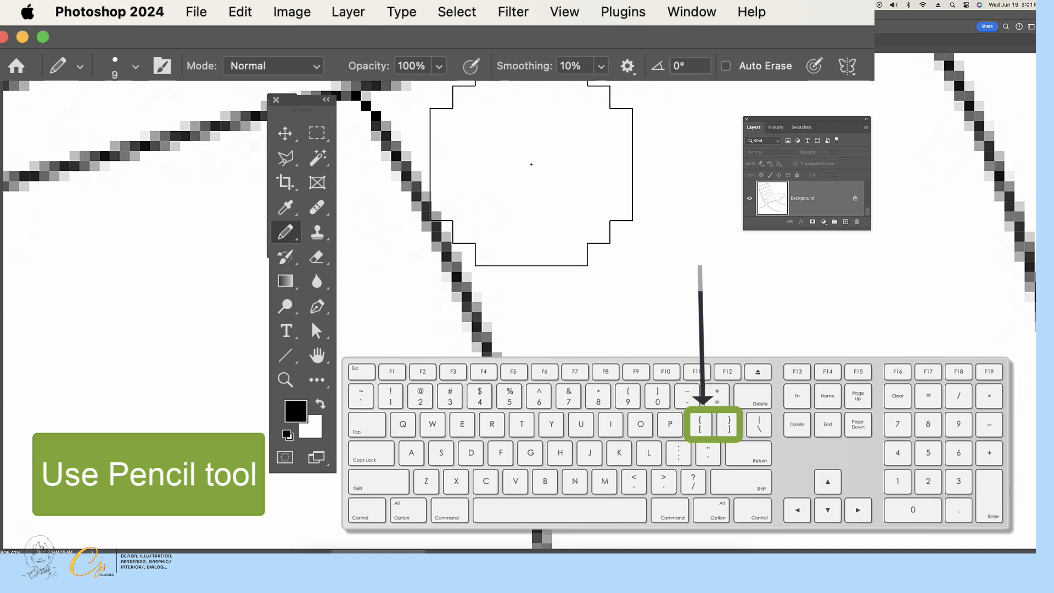
Practise resizing the Pencil to 7 px, up to 15 px, and back down to 1 px.
{"action": "key", "text": "["}
{"action": "key", "text": "["}
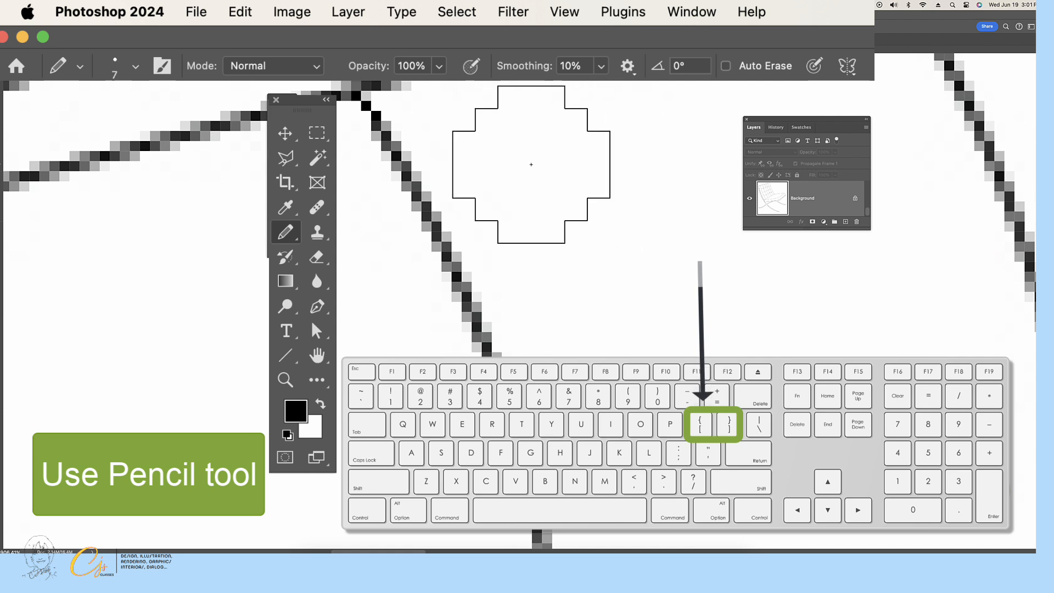
{"action": "key", "text": "]"}
{"action": "key", "text": "]"}
{"action": "key", "text": "]"}
{"action": "key", "text": "]"}
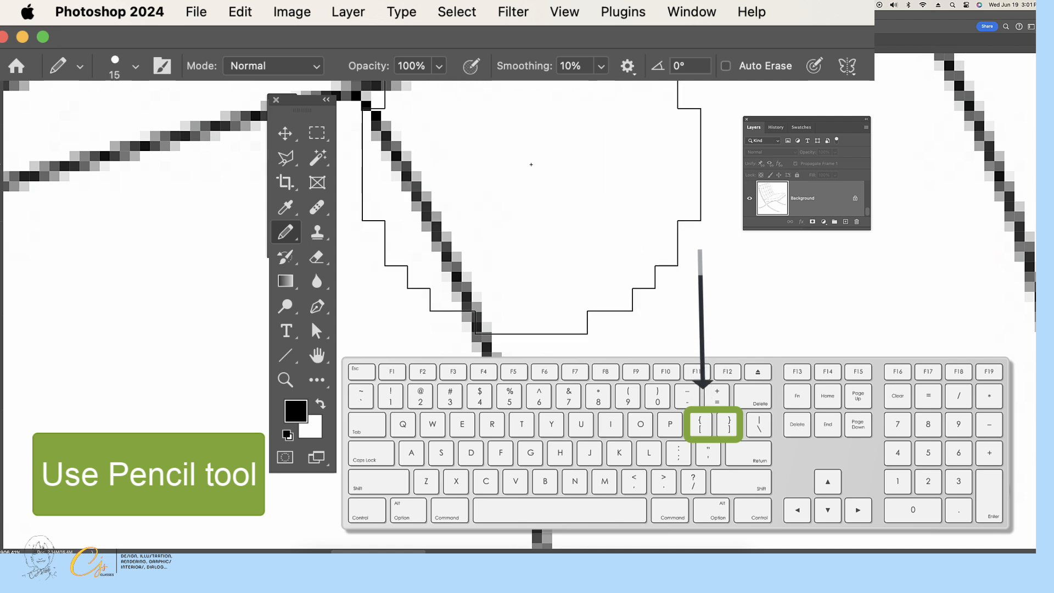
{"action": "key", "text": "["}
{"action": "key", "text": "["}
{"action": "key", "text": "["}
{"action": "key", "text": "["}
{"action": "key", "text": "["}
{"action": "key", "text": "["}
{"action": "key", "text": "["}
{"action": "key", "text": "["}
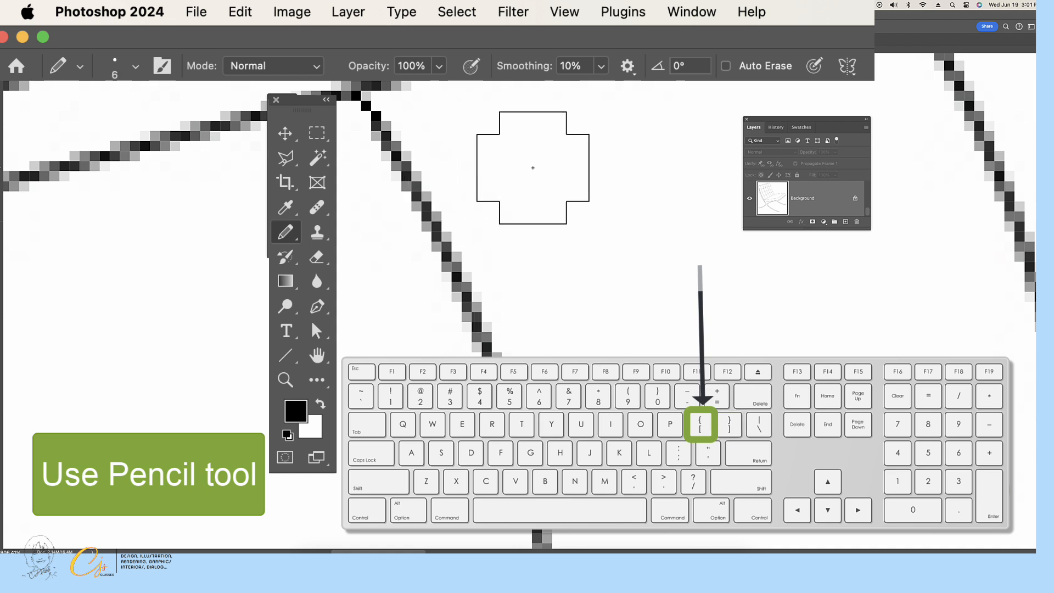
{"action": "key", "text": "["}
{"action": "key", "text": "["}
Stamp a series of black Pencil dots beside the seam, starting at 1 px and increasing the size between dots.
{"action": "left_click", "coordinate": [537, 166]}
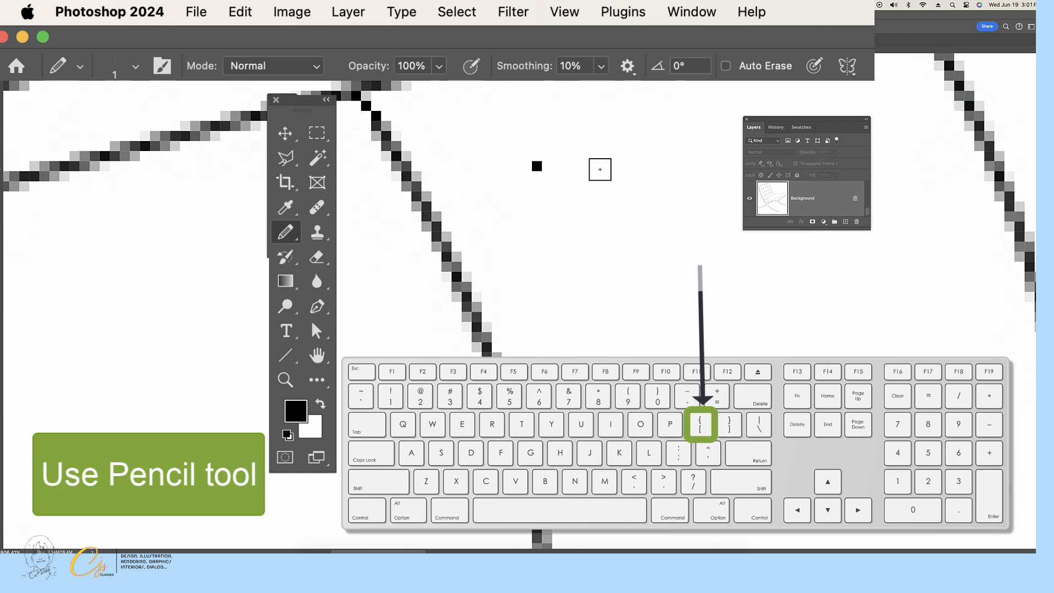
{"action": "key", "text": "]"}
{"action": "key", "text": "]"}
{"action": "left_click", "coordinate": [587, 156]}
{"action": "key", "text": "]"}
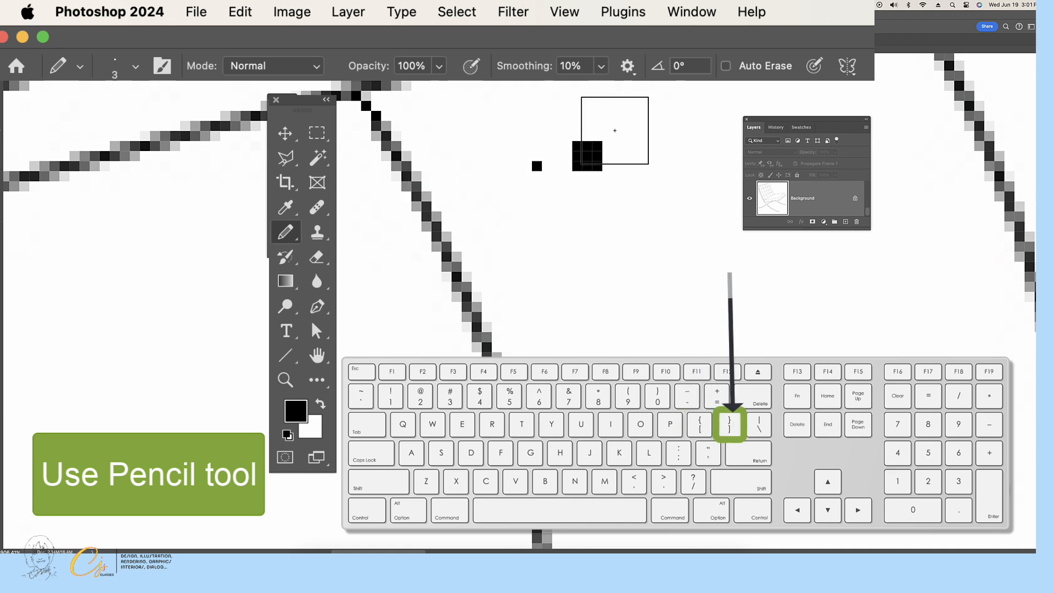
{"action": "left_click", "coordinate": [622, 120]}
{"action": "key", "text": "]"}
{"action": "left_click", "coordinate": [678, 176]}
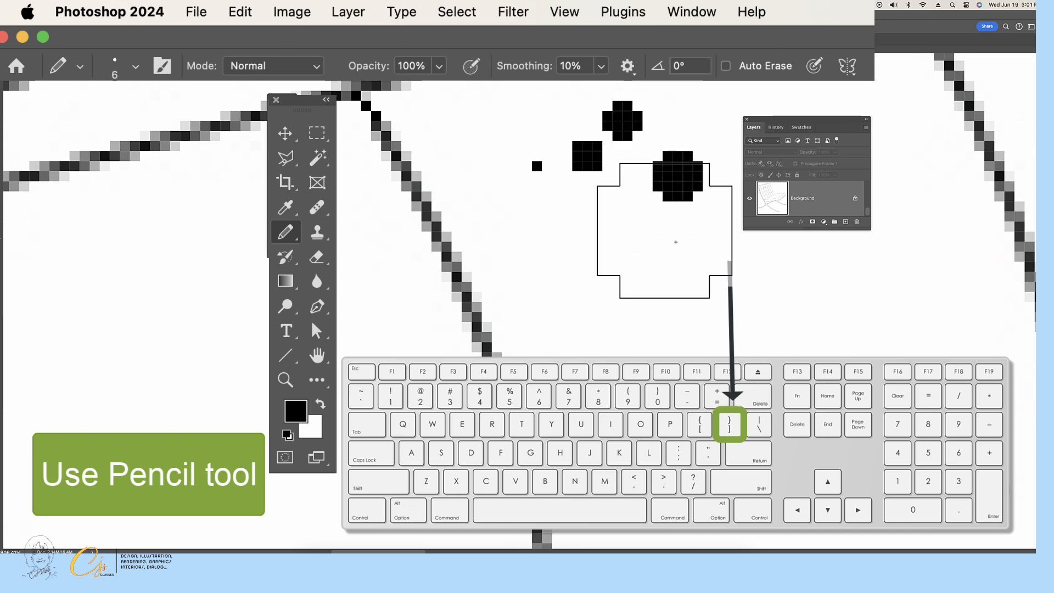
{"action": "key", "text": "]"}
{"action": "left_click", "coordinate": [673, 252]}
{"action": "key", "text": "bracketright"}
{"action": "left_click", "coordinate": [587, 257]}
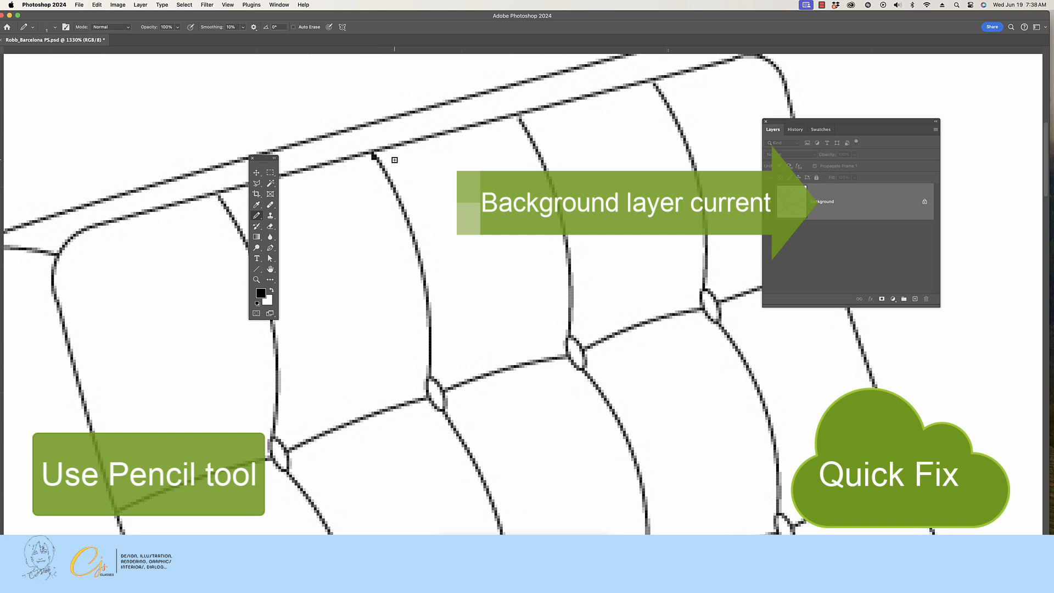
Test the top row of backrest panels with the Magic Wand to check that each is a closed area.
{"action": "key", "text": "super+0"}
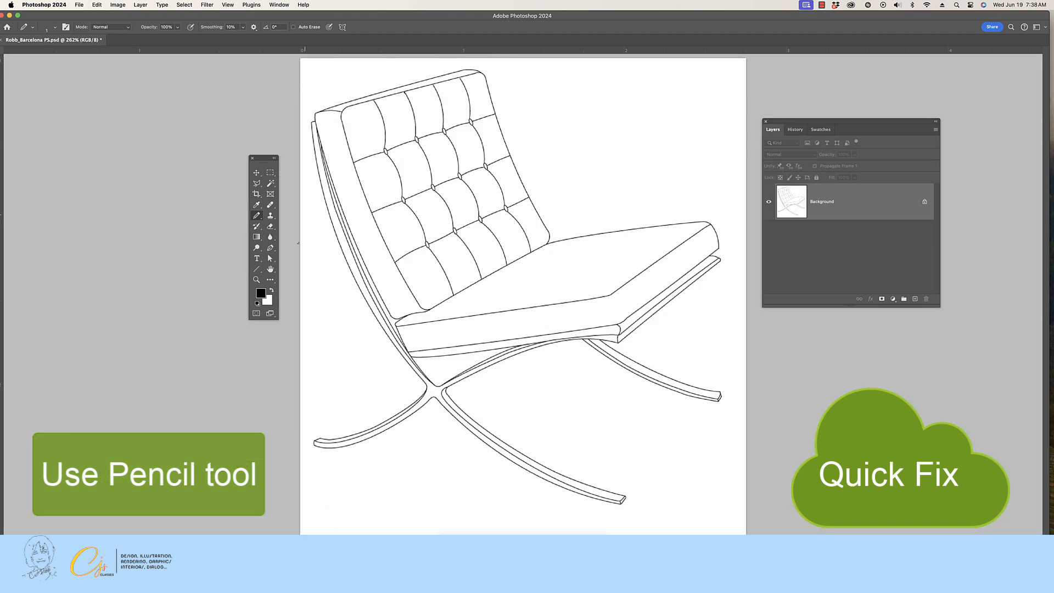
{"action": "left_click", "coordinate": [270, 184]}
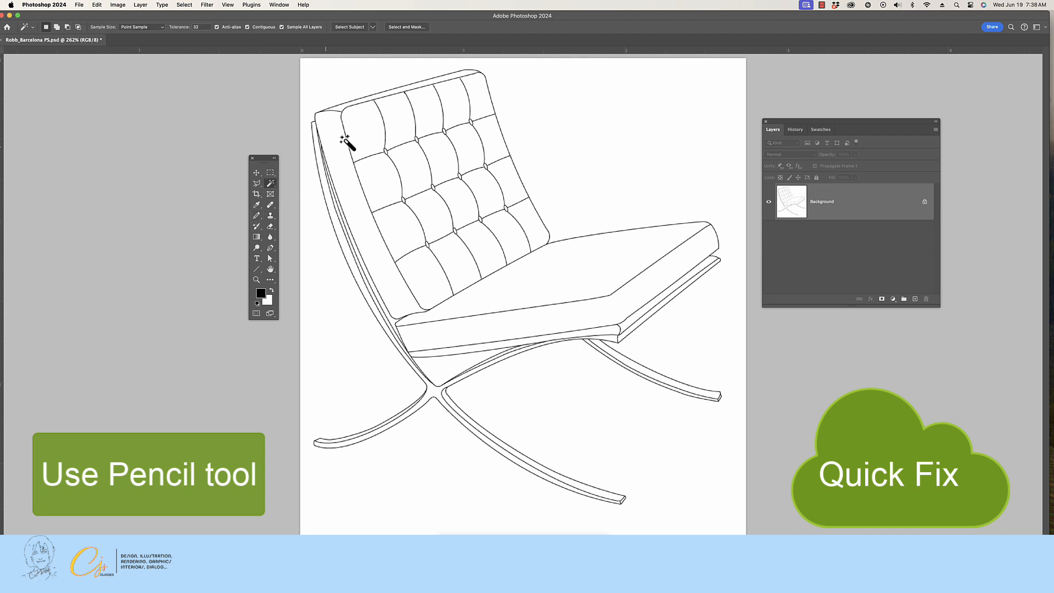
{"action": "left_click", "coordinate": [402, 117]}
{"action": "left_click", "coordinate": [432, 112]}
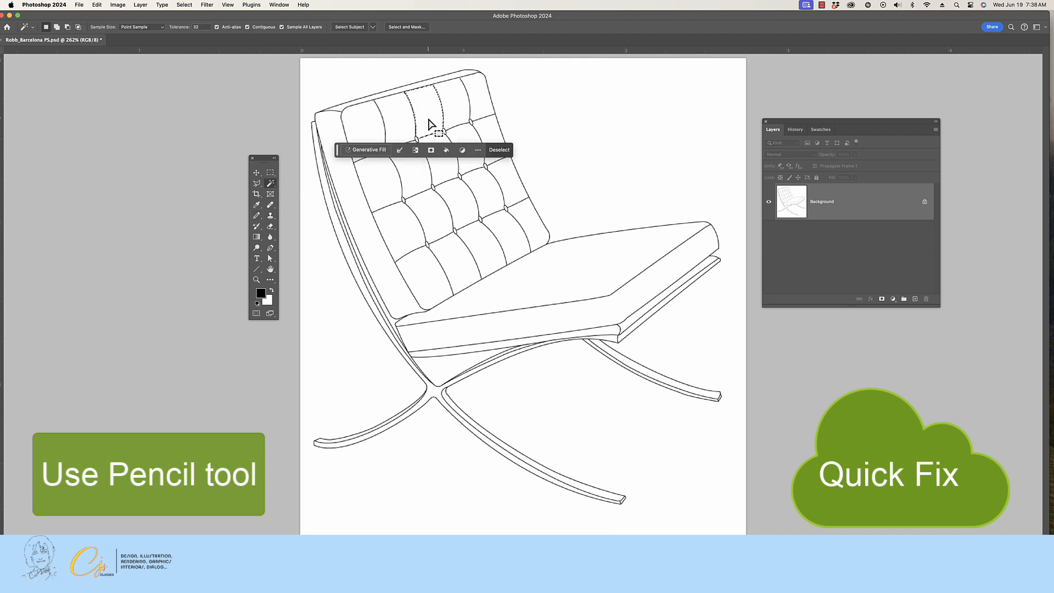
{"action": "left_click", "coordinate": [452, 103]}
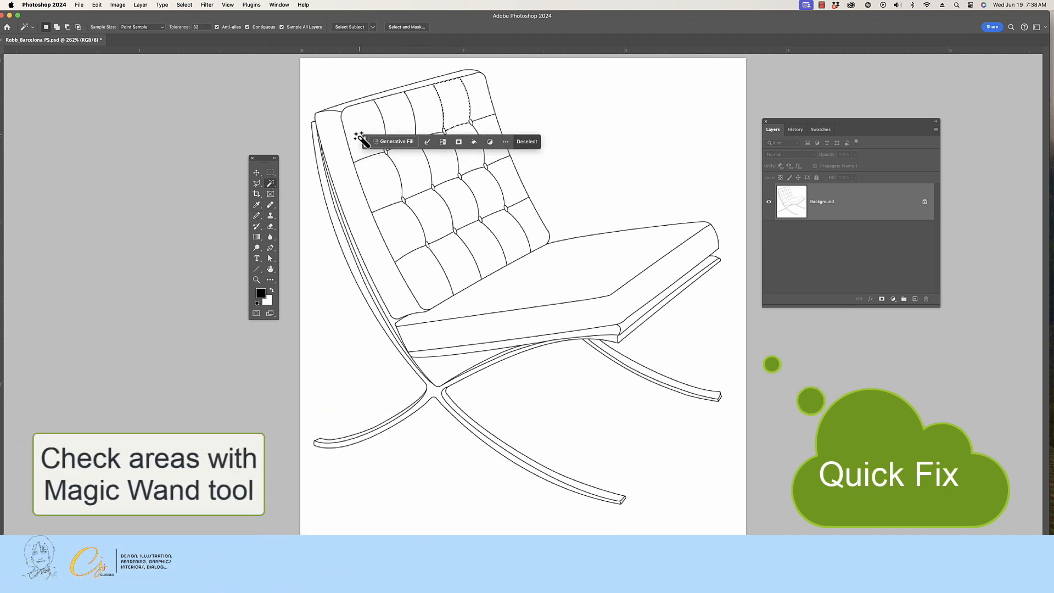
Test further backrest panels and the strips under the seat cushion with the Magic Wand, finishing with nothing selected.
{"action": "left_click_drag", "start_coordinate": [366, 147], "coordinate": [594, 89]}
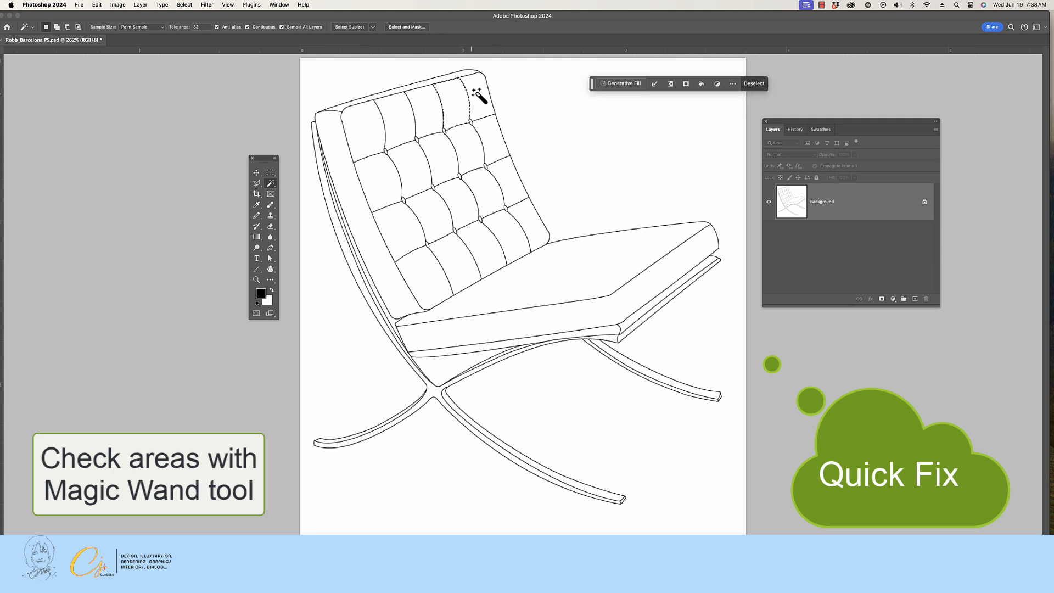
{"action": "left_click", "coordinate": [523, 213]}
{"action": "left_click", "coordinate": [471, 156]}
{"action": "left_click", "coordinate": [607, 332]}
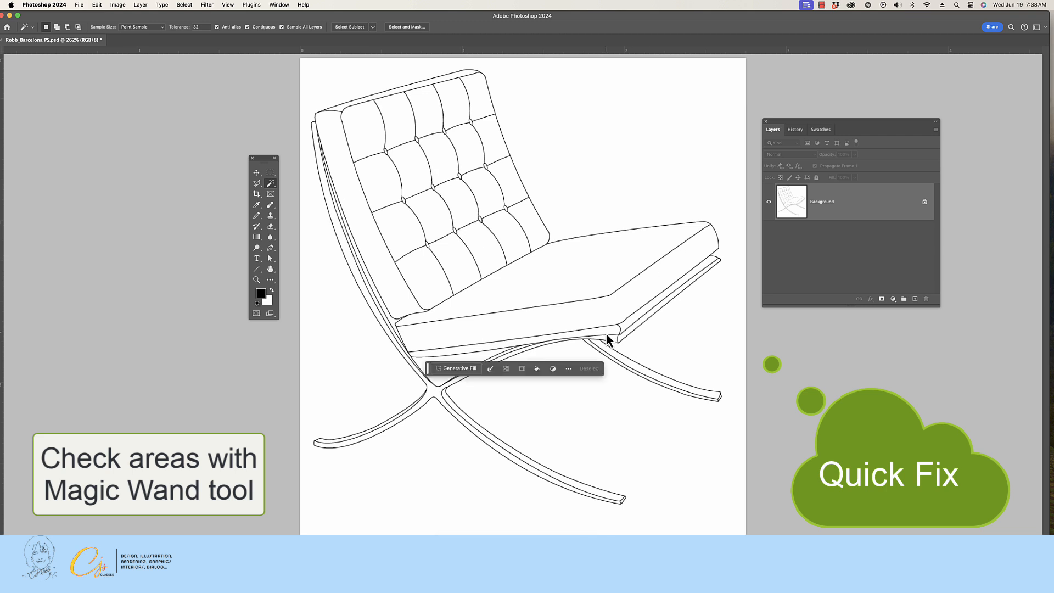
{"action": "left_click", "coordinate": [632, 319]}
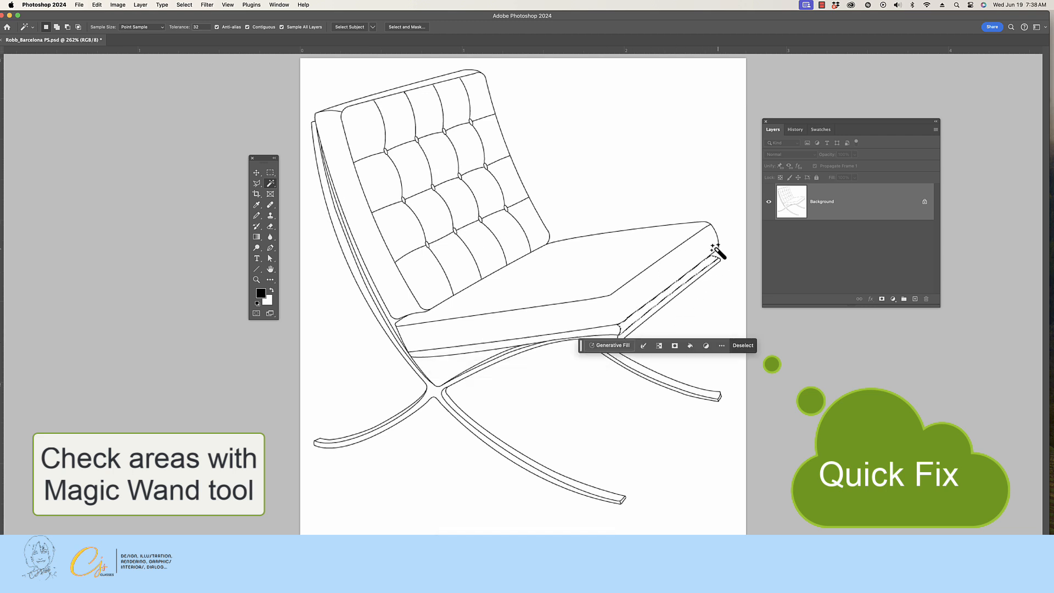
{"action": "left_click", "coordinate": [743, 346]}
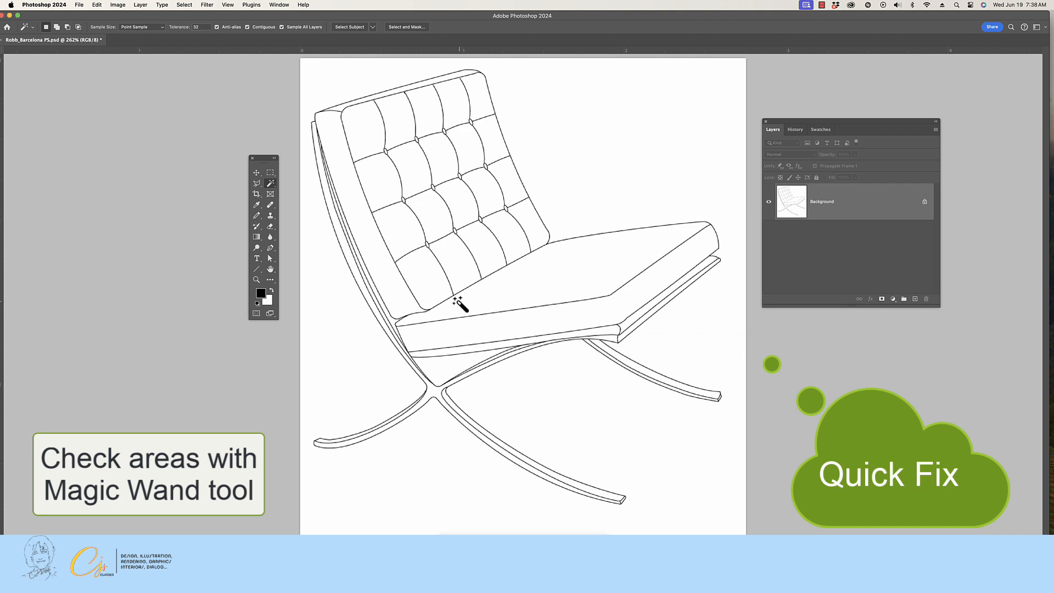
Draw a black Pencil line joining the seat cushion's lower outer corner to the strip beneath it.
{"action": "left_click", "coordinate": [256, 280]}
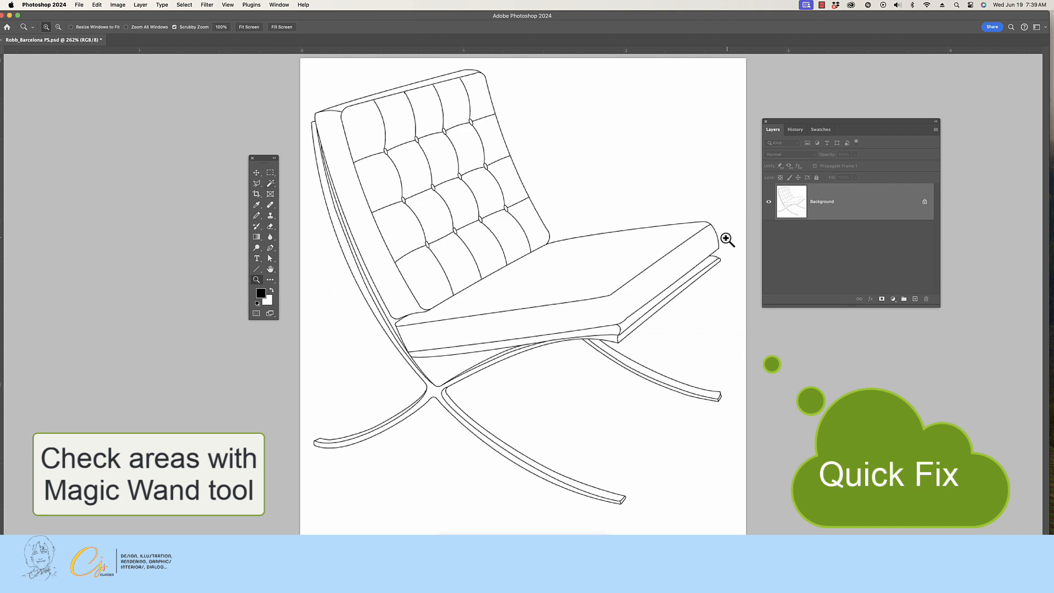
{"action": "left_click_drag", "start_coordinate": [723, 242], "coordinate": [606, 368]}
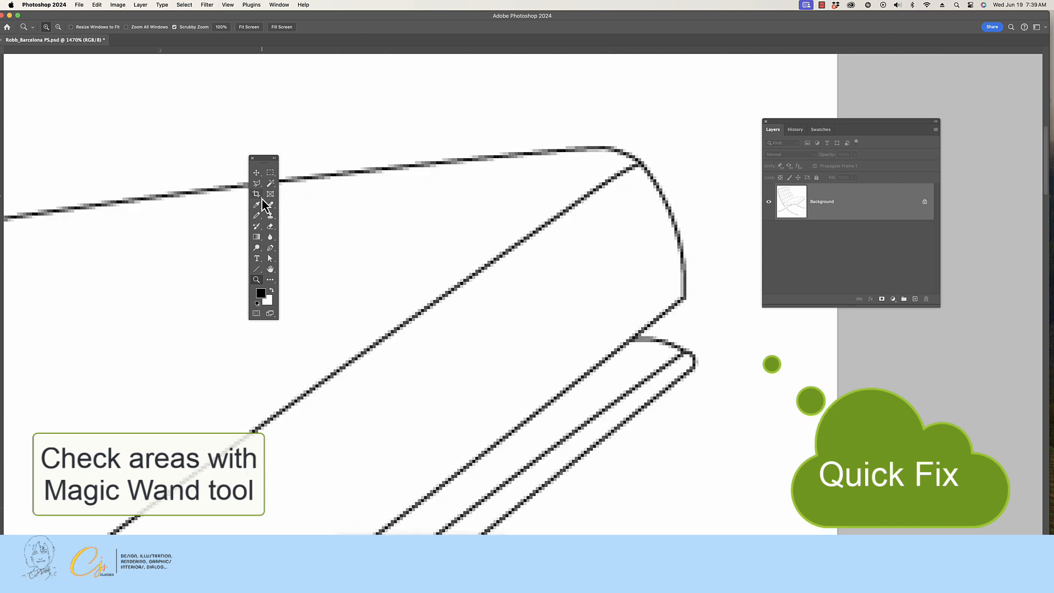
{"action": "left_click", "coordinate": [257, 217]}
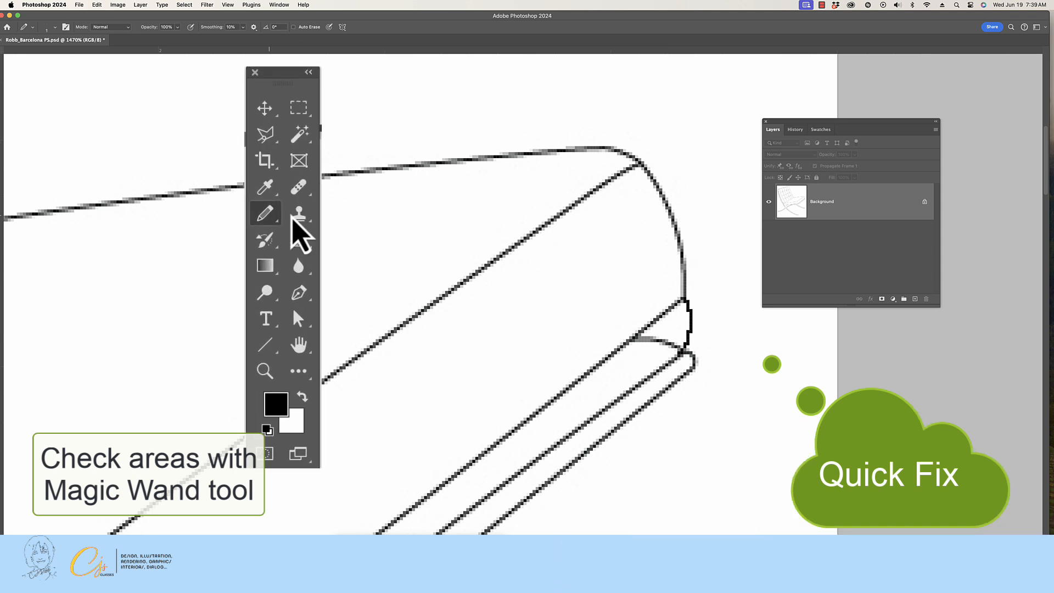
Make white the foreground color and paint out the stray curved line beneath the seat cushion's corner with a larger Pencil.
{"action": "left_click", "coordinate": [301, 400]}
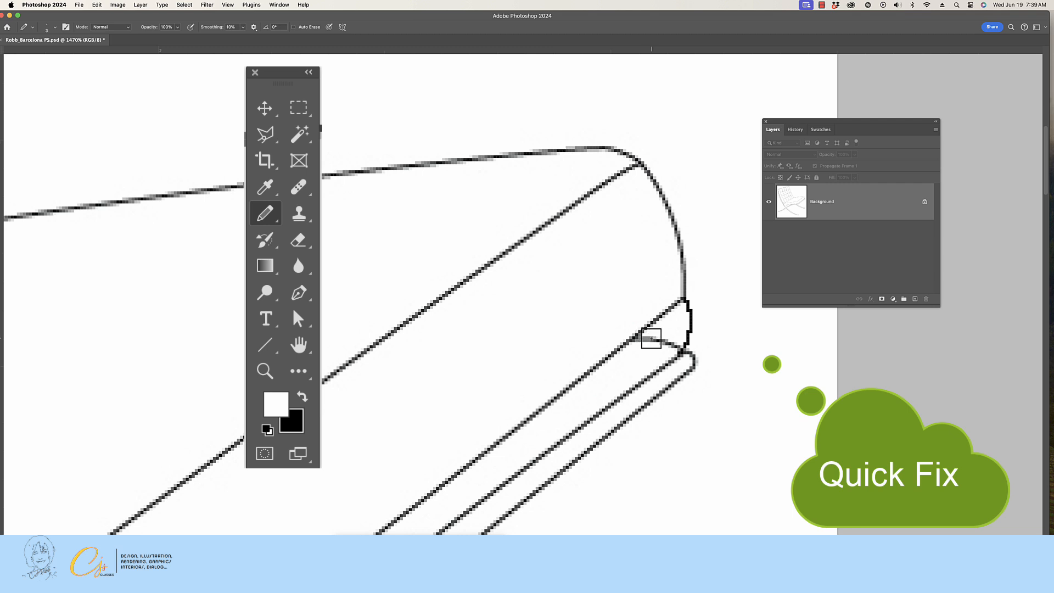
{"action": "key", "text": "bracketright"}
{"action": "key", "text": "super+0"}
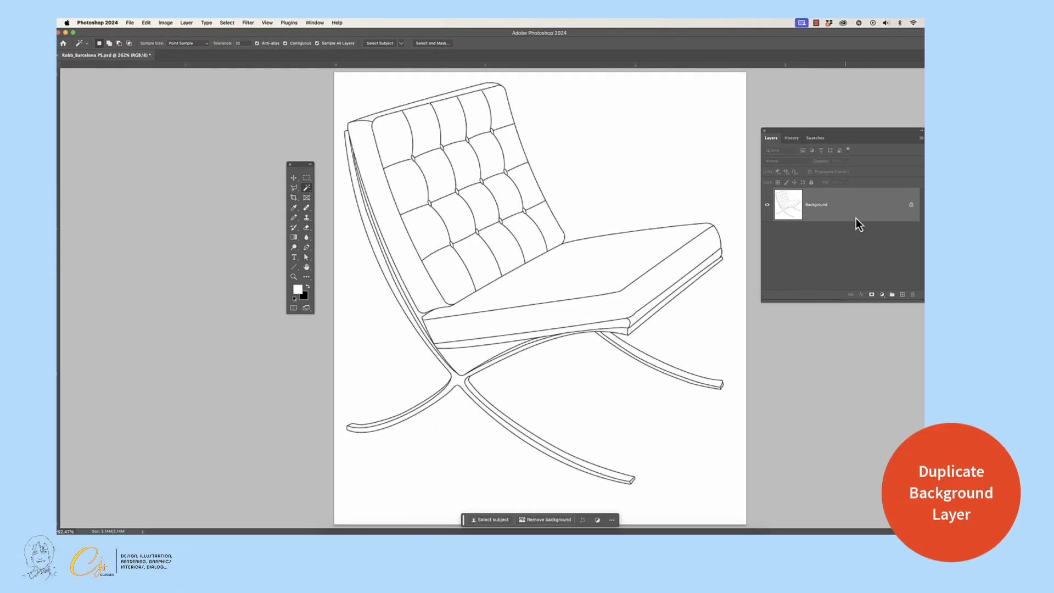
Duplicate the Background layer and hide the original, with the Move tool active.
{"action": "left_click_drag", "start_coordinate": [828, 214], "coordinate": [904, 300]}
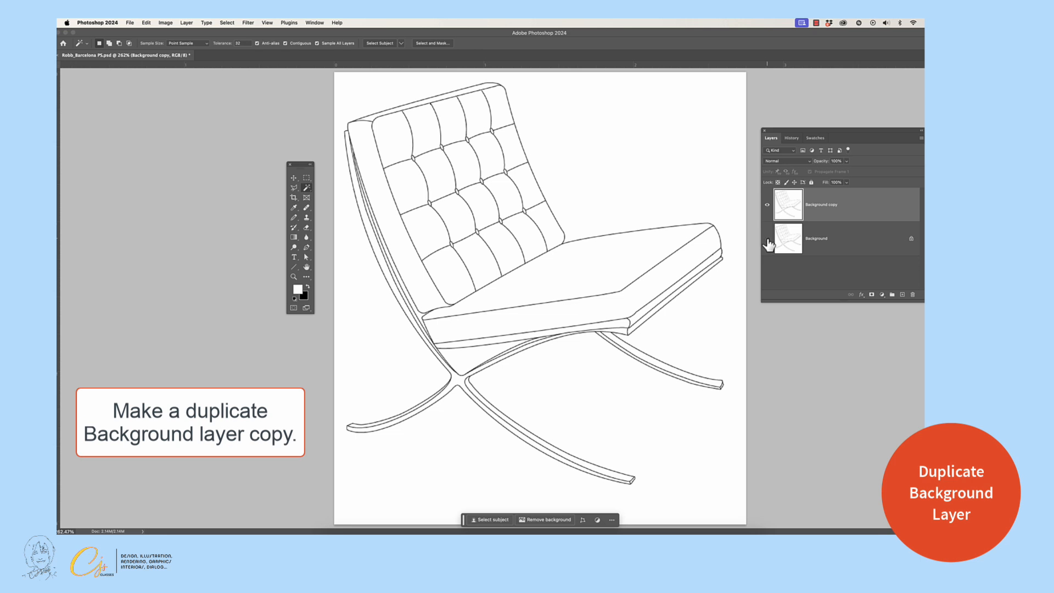
{"action": "key", "text": "v"}
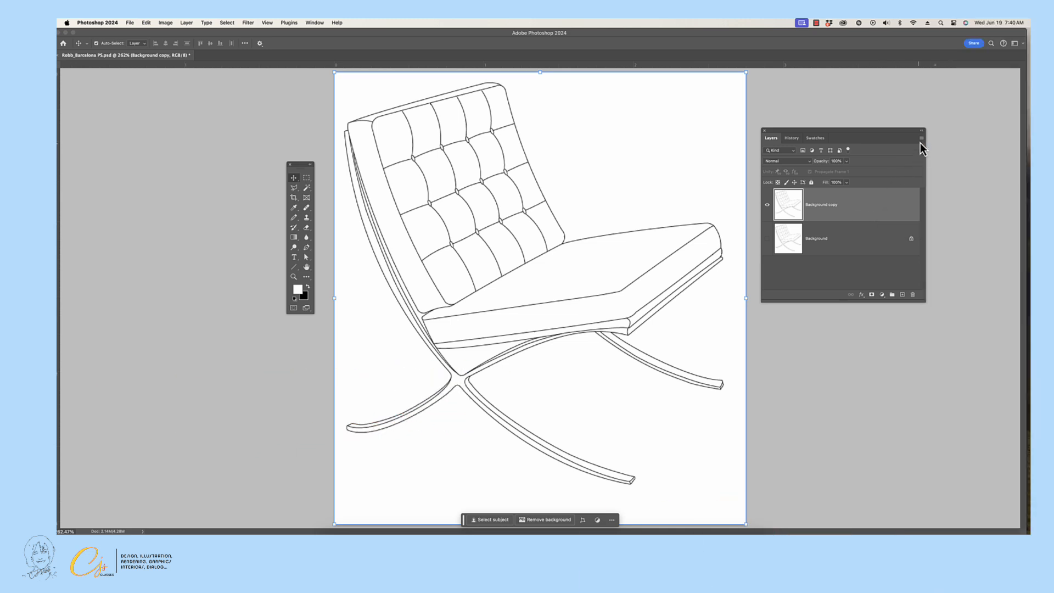
Add a new layer named "Chair PAINT" above the Background copy layer.
{"action": "left_click", "coordinate": [921, 140]}
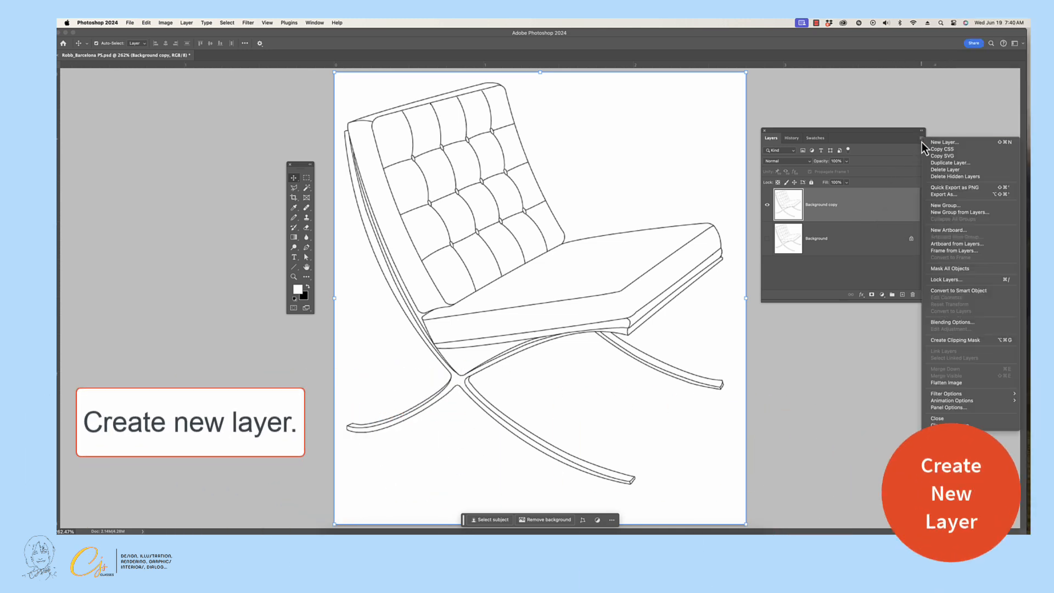
{"action": "left_click", "coordinate": [980, 143]}
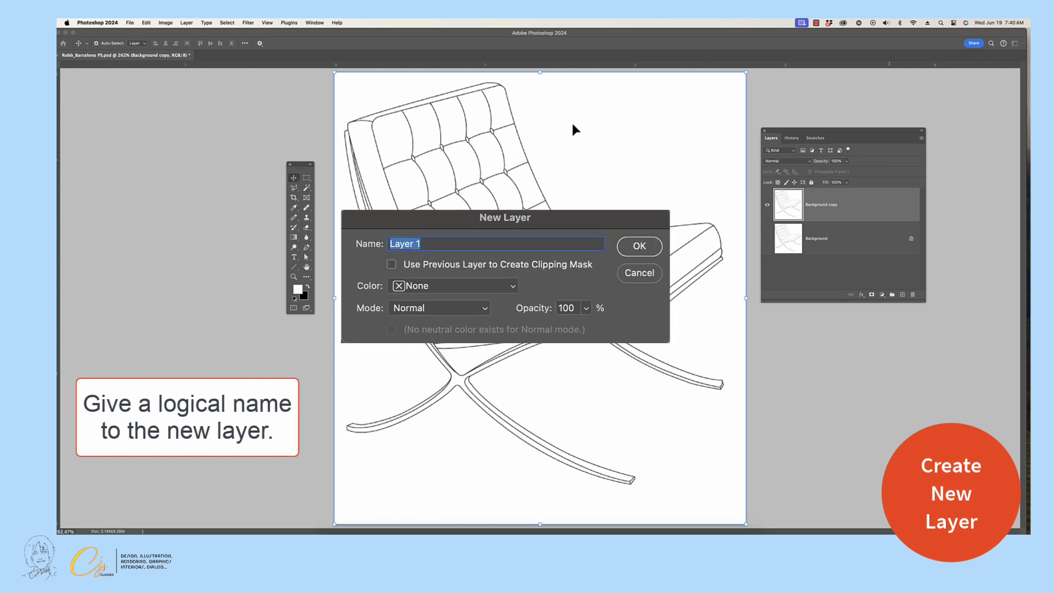
{"action": "type", "text": "Chair PAINT"}
{"action": "left_click", "coordinate": [639, 246]}
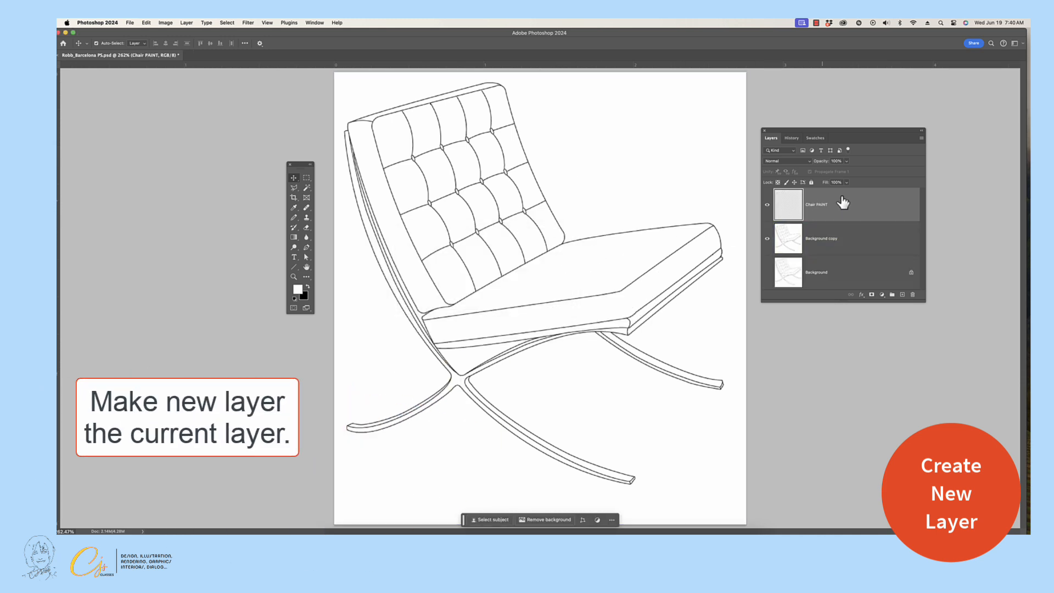
Select the backrest's upper-left panel with the Magic Wand and set the foreground color to dark green #517d05 for the Gradient tool.
{"action": "left_click", "coordinate": [306, 189]}
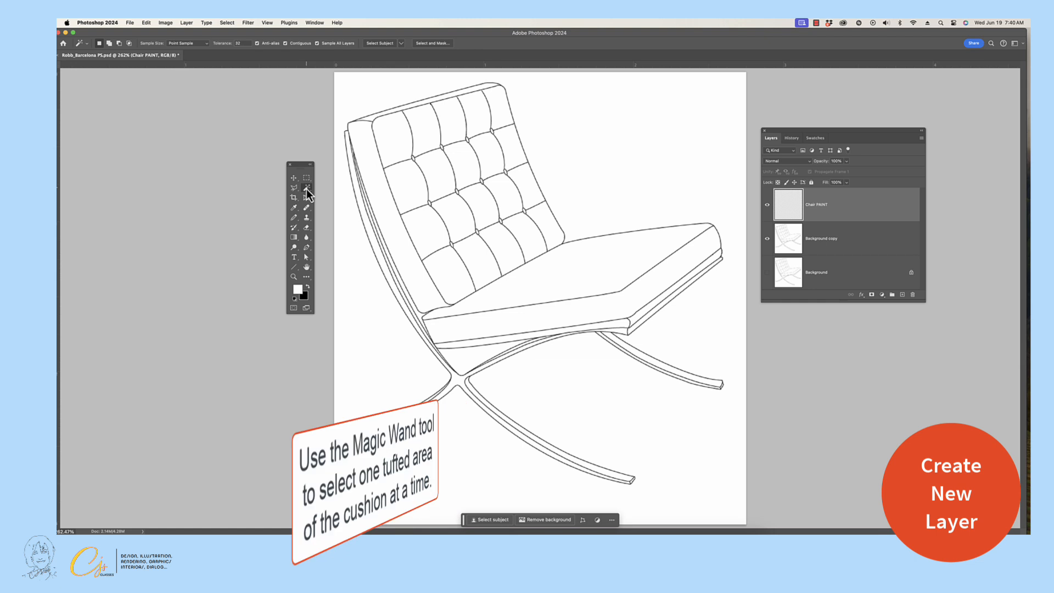
{"action": "left_click", "coordinate": [389, 142]}
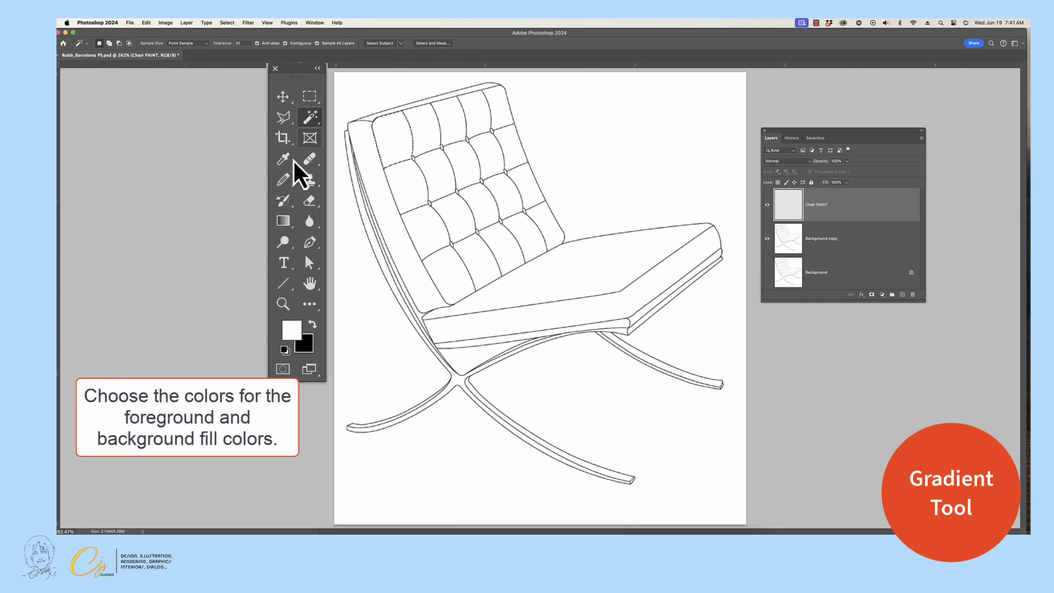
{"action": "left_click", "coordinate": [294, 238]}
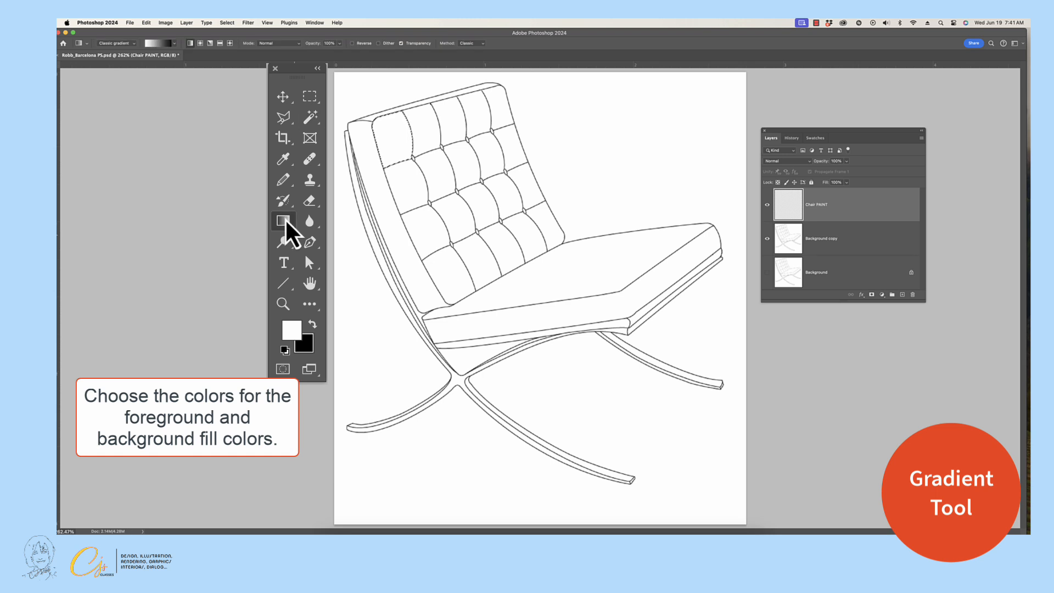
{"action": "left_click", "coordinate": [297, 336]}
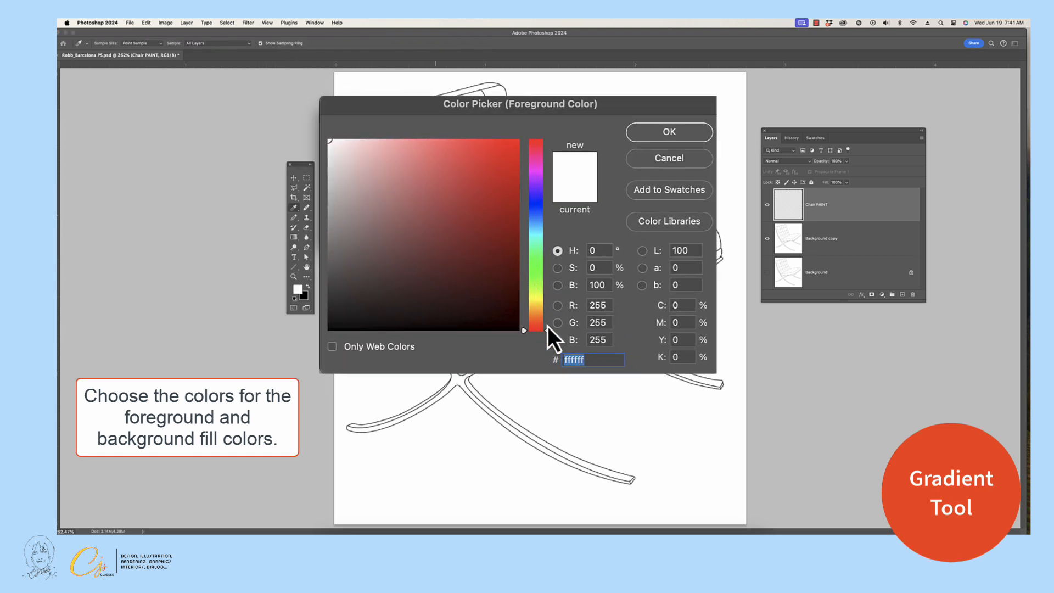
{"action": "left_click_drag", "start_coordinate": [549, 334], "coordinate": [549, 287]}
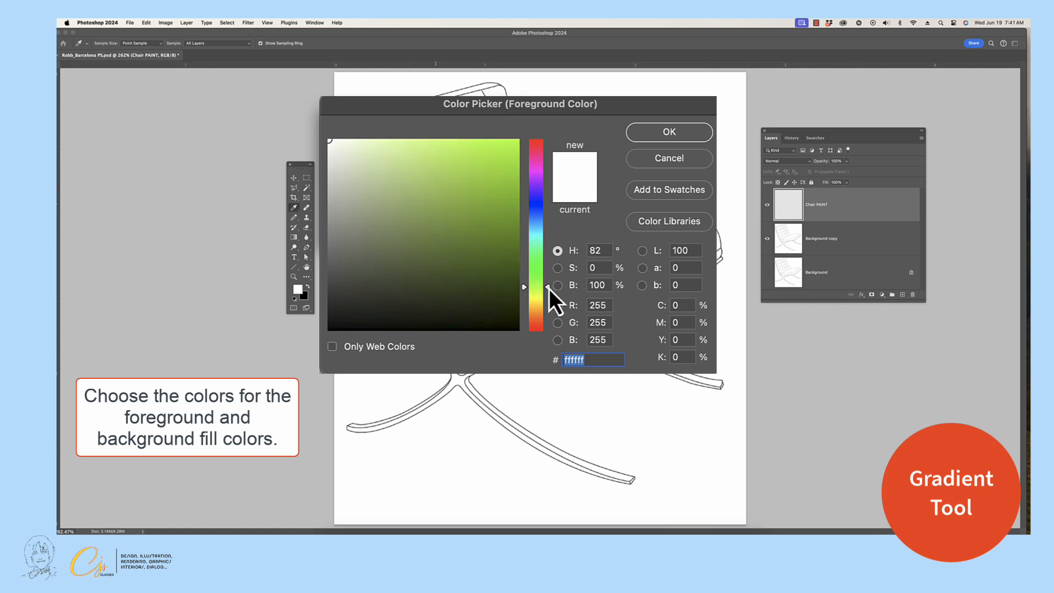
{"action": "left_click", "coordinate": [512, 237]}
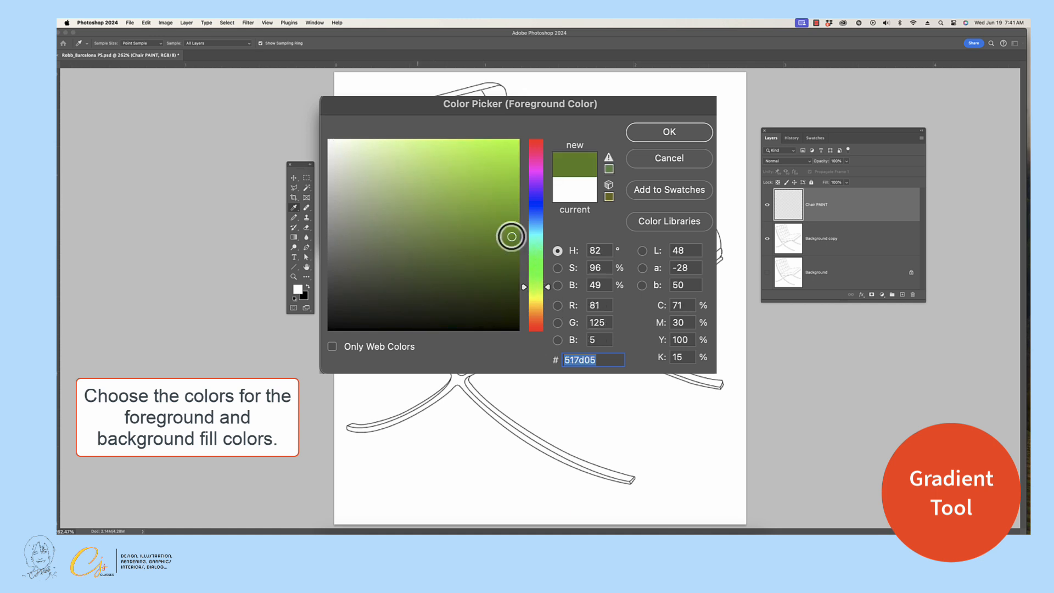
{"action": "left_click", "coordinate": [653, 134]}
{"action": "key", "text": "g"}
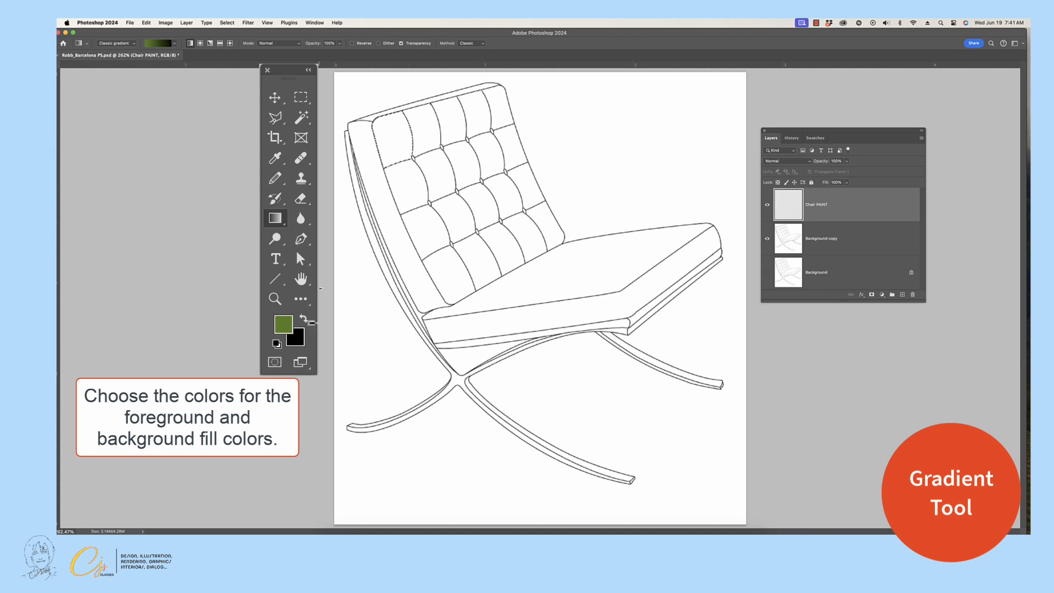
Swap the dark green to the background color and set the foreground to a lighter yellow-green with hue 76°.
{"action": "left_click", "coordinate": [304, 319]}
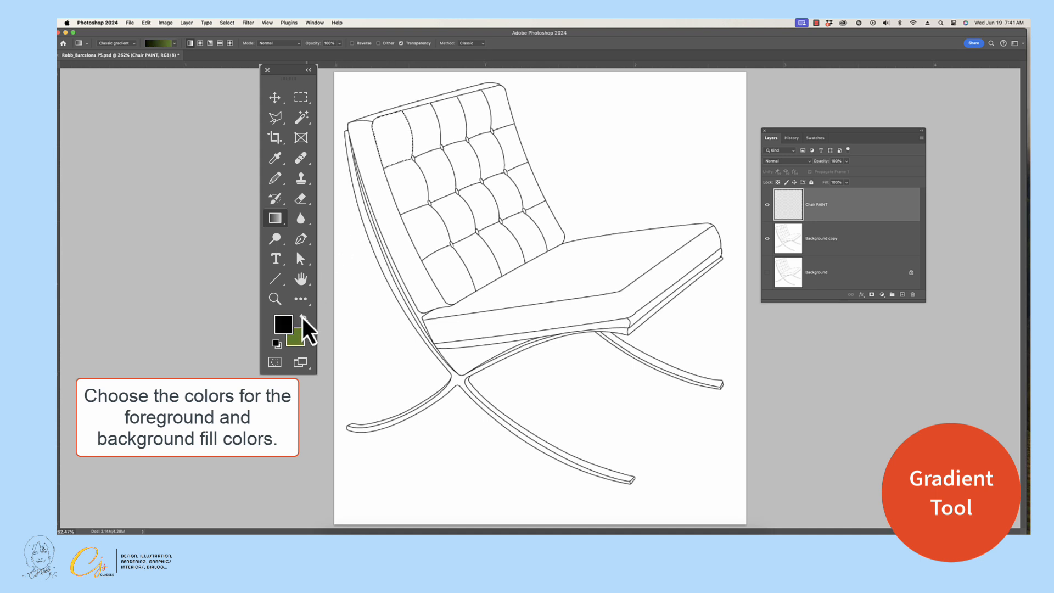
{"action": "left_click", "coordinate": [282, 328]}
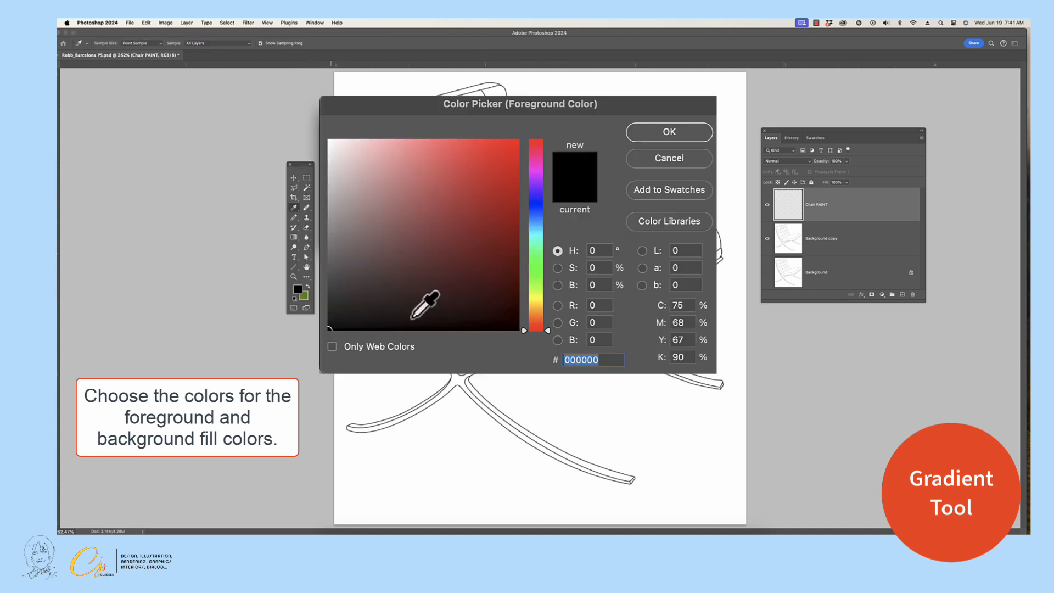
{"action": "left_click_drag", "start_coordinate": [550, 334], "coordinate": [549, 282]}
{"action": "left_click_drag", "start_coordinate": [549, 279], "coordinate": [549, 293]}
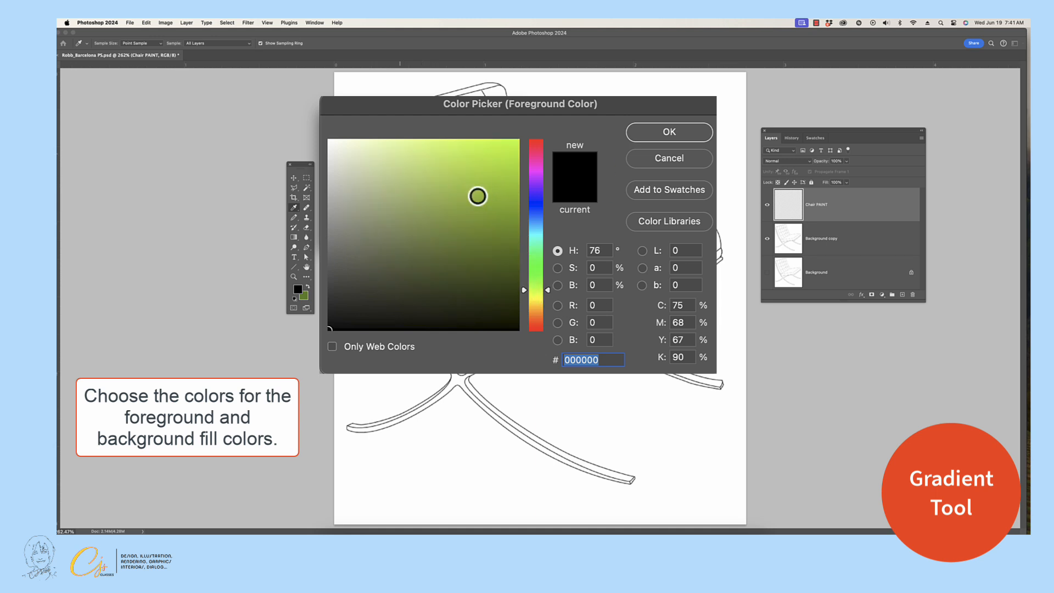
{"action": "left_click", "coordinate": [476, 195]}
{"action": "left_click", "coordinate": [670, 134]}
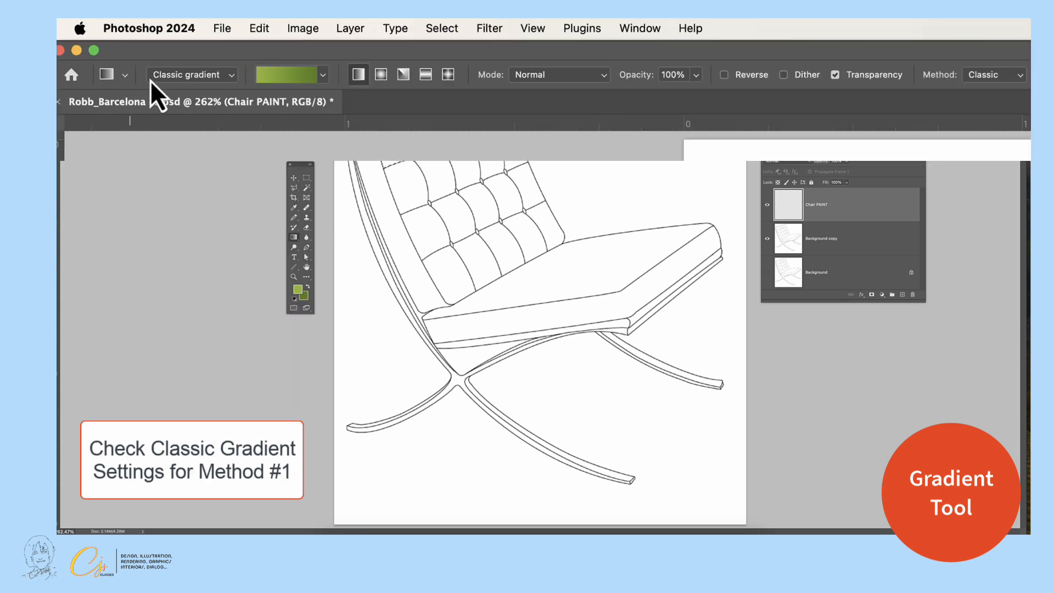
Choose the first preset in the Basics group, light green to dark green, for the linear Classic gradient.
{"action": "left_click", "coordinate": [323, 74]}
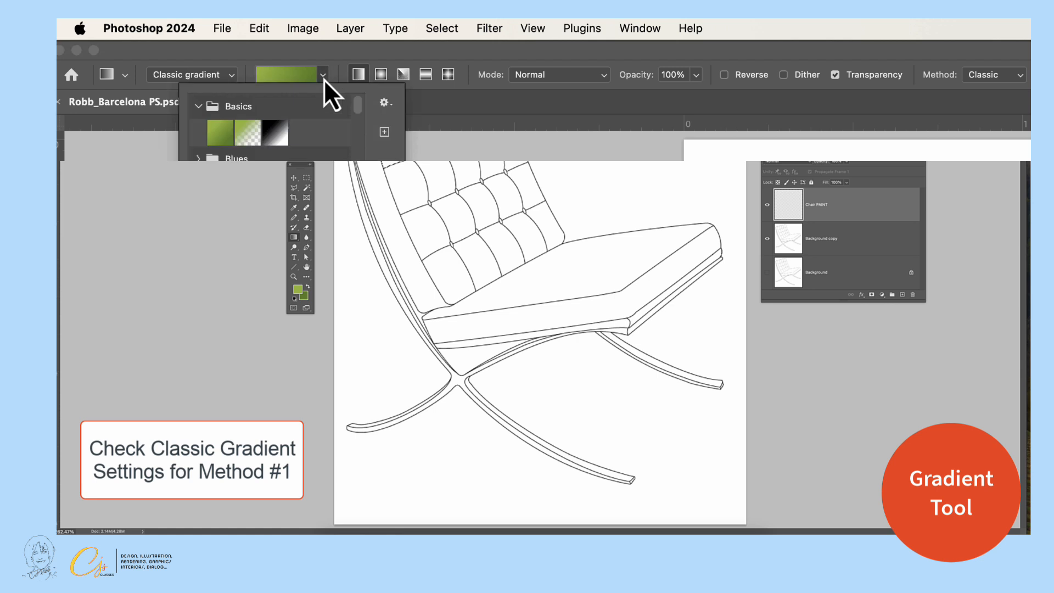
{"action": "left_click", "coordinate": [198, 107]}
{"action": "left_click", "coordinate": [198, 108]}
{"action": "left_click", "coordinate": [224, 141]}
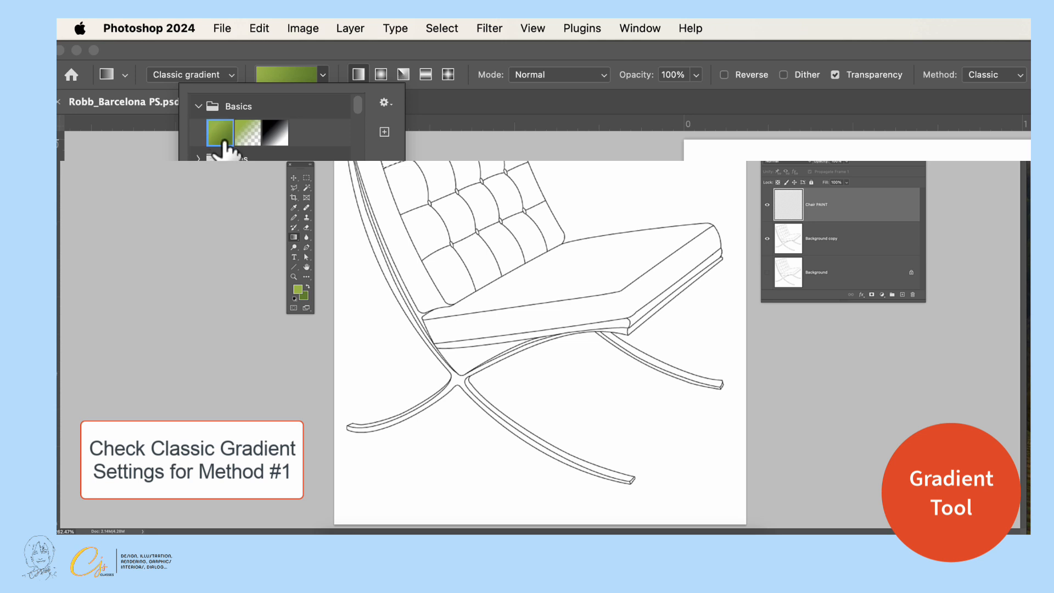
{"action": "left_click", "coordinate": [199, 106]}
{"action": "left_click", "coordinate": [411, 53]}
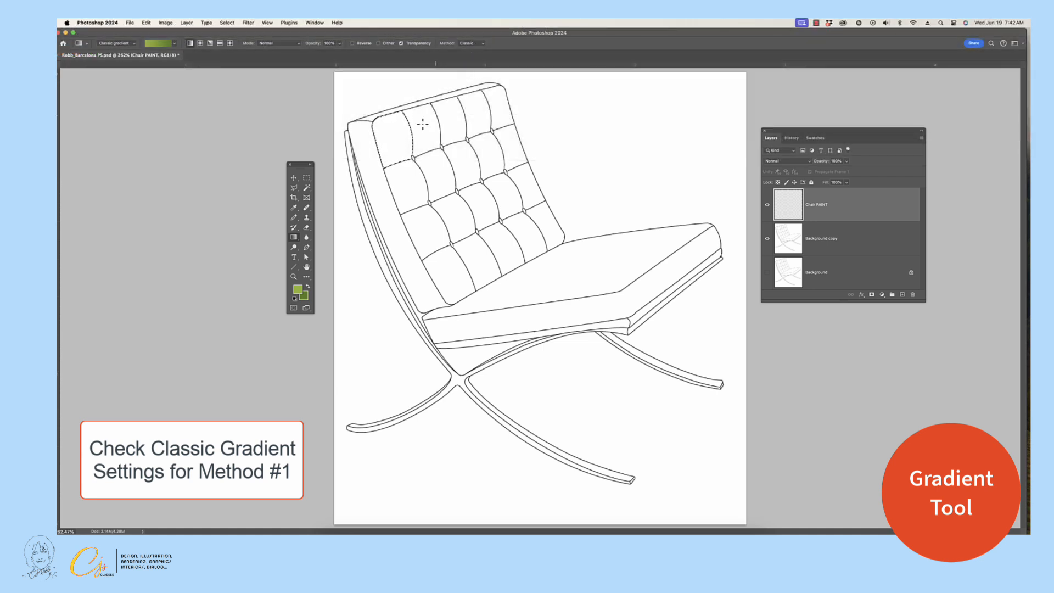
Fill the upper two panels of the backrest's leftmost column with diagonal light-to-dark green gradients, selecting the second panel with the Magic Wand.
{"action": "left_click_drag", "start_coordinate": [379, 125], "coordinate": [405, 148]}
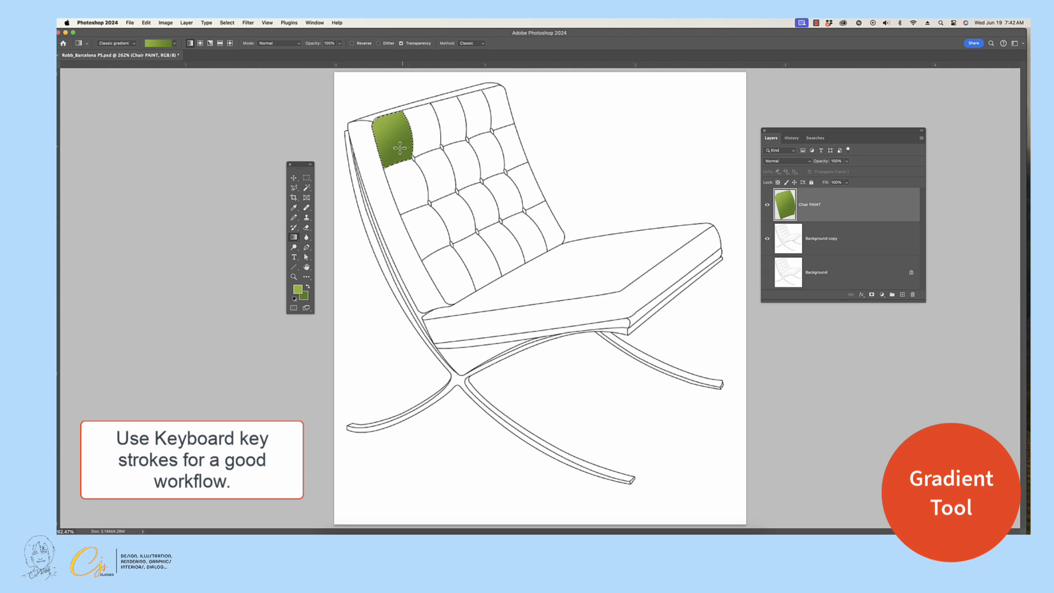
{"action": "key", "text": "w"}
{"action": "left_click", "coordinate": [395, 185]}
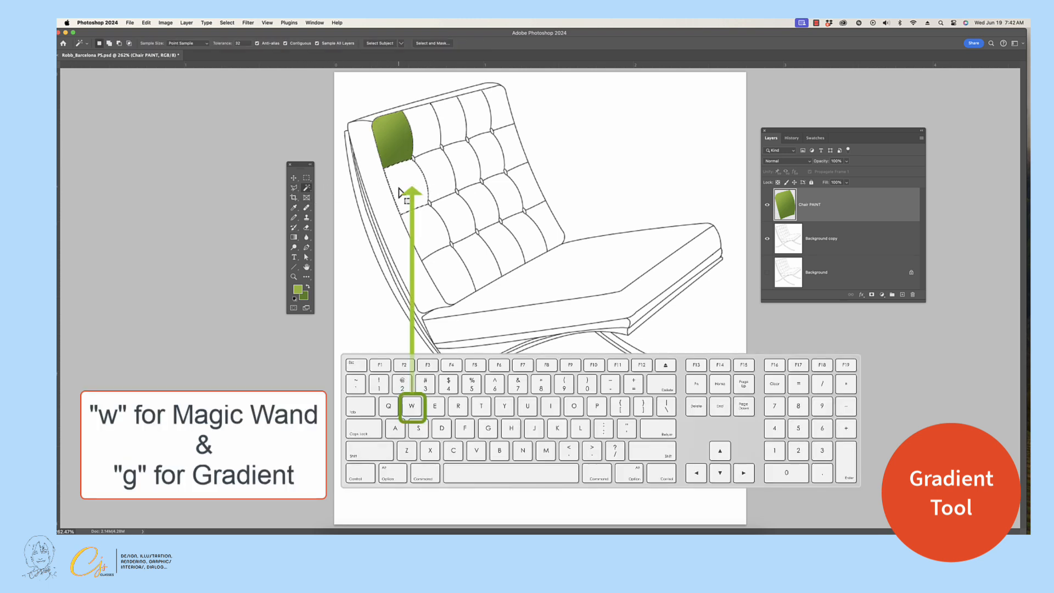
{"action": "key", "text": "g"}
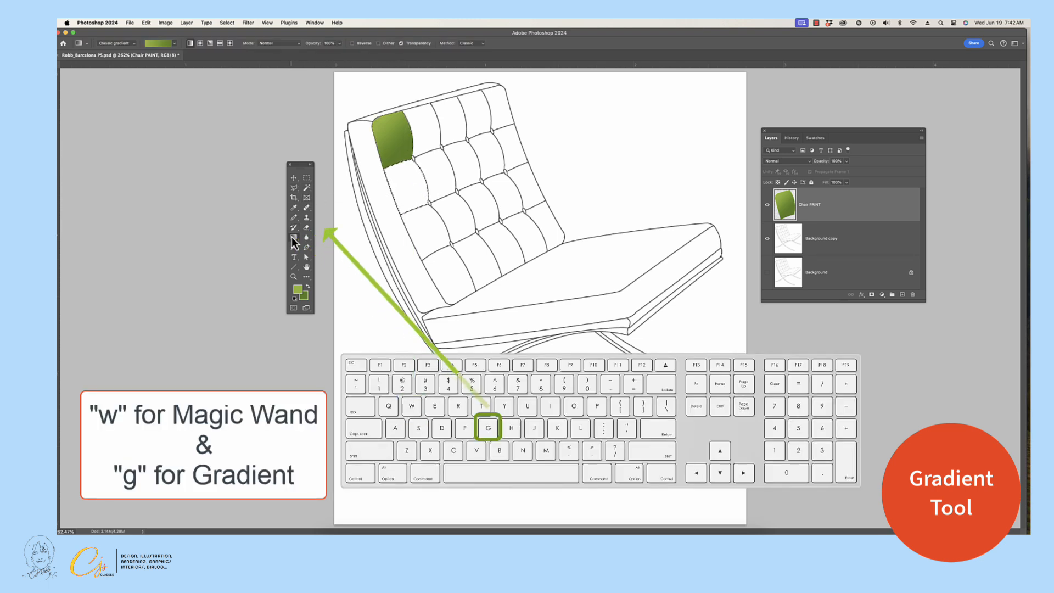
{"action": "left_click_drag", "start_coordinate": [387, 171], "coordinate": [424, 197]}
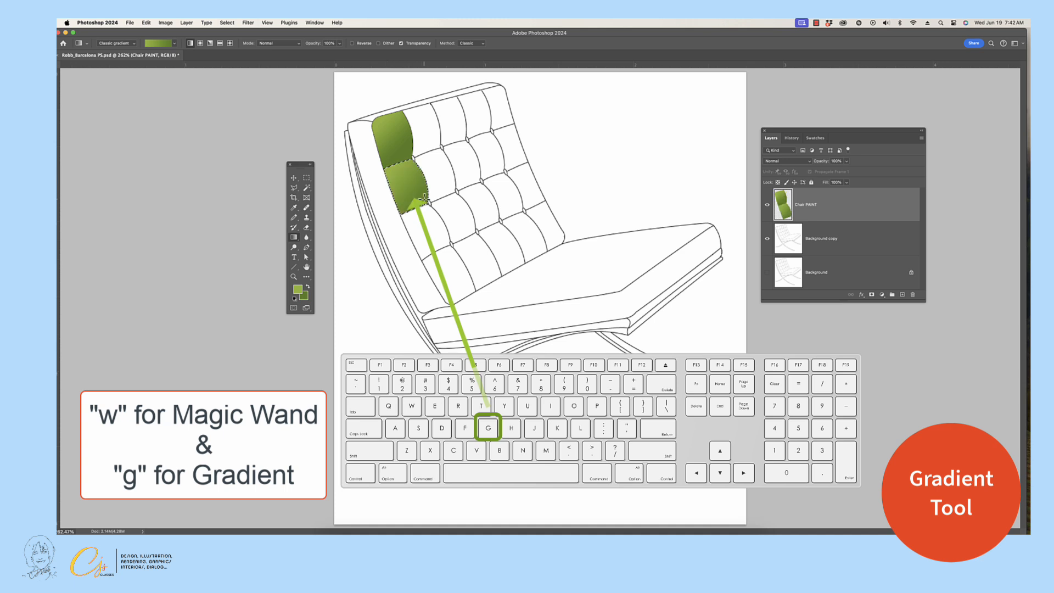
Select each of the lower two panels in the backrest's leftmost column and fill it with the diagonal green gradient.
{"action": "key", "text": "w"}
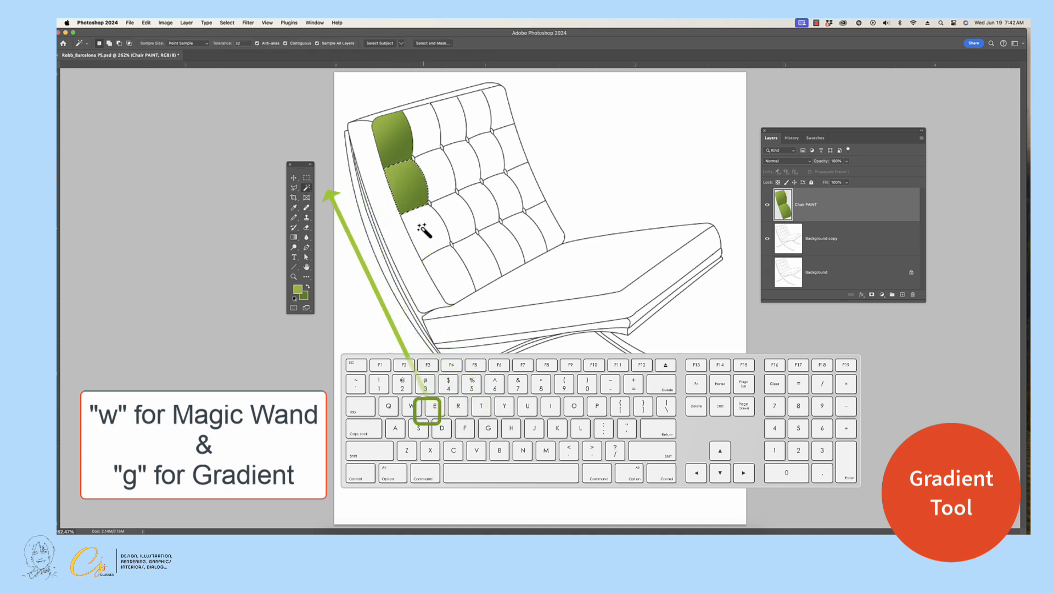
{"action": "left_click", "coordinate": [424, 232]}
{"action": "key", "text": "g"}
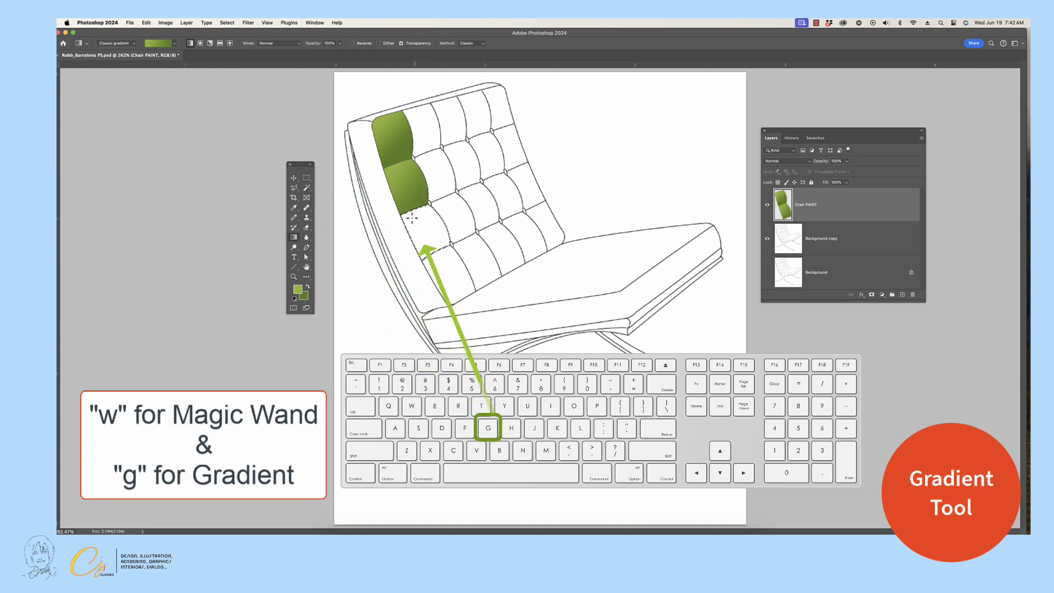
{"action": "left_click_drag", "start_coordinate": [403, 217], "coordinate": [439, 253]}
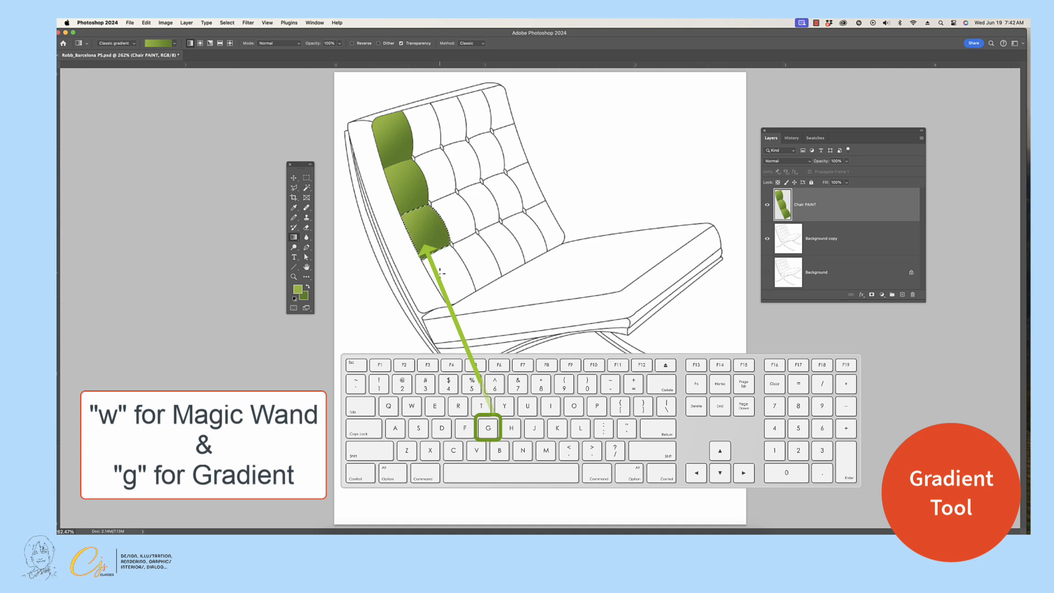
{"action": "key", "text": "w"}
{"action": "left_click", "coordinate": [440, 269]}
{"action": "key", "text": "g"}
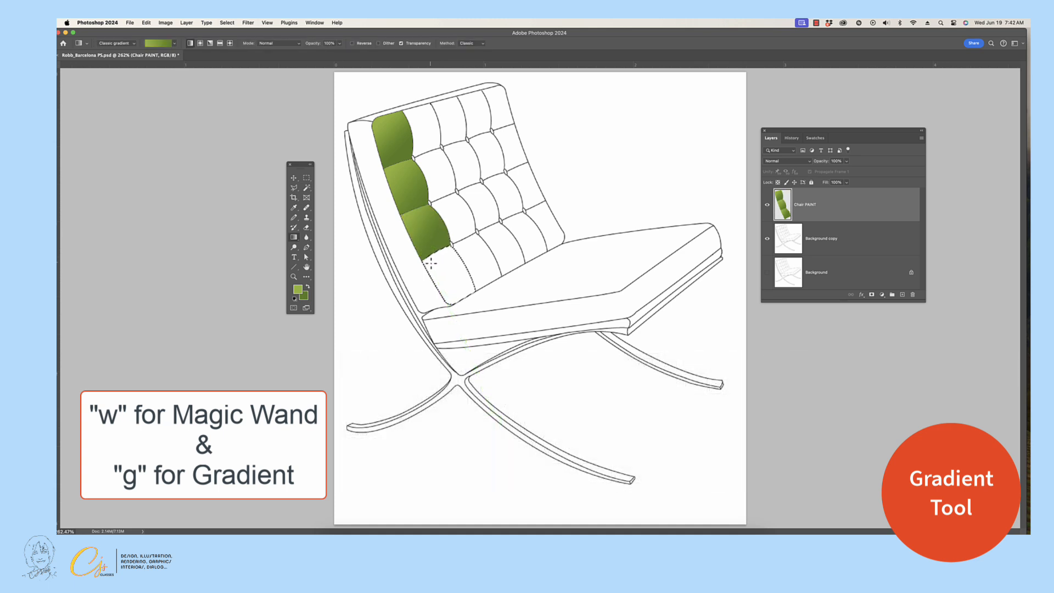
{"action": "left_click_drag", "start_coordinate": [431, 263], "coordinate": [460, 283]}
Select each of the upper two panels in the backrest's second column and fill it with the diagonal green gradient.
{"action": "key", "text": "w"}
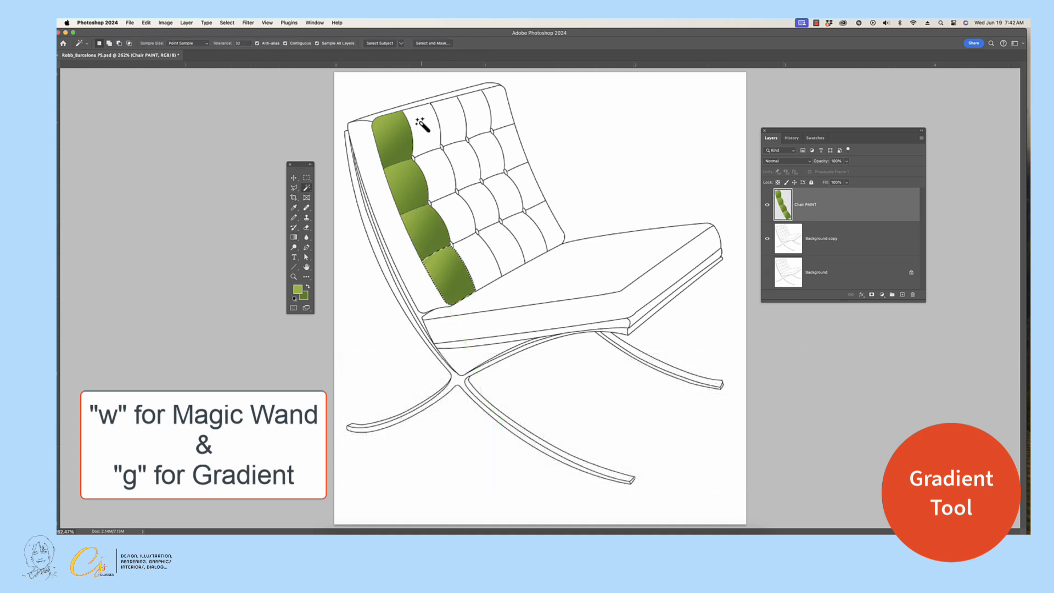
{"action": "left_click", "coordinate": [417, 120]}
{"action": "key", "text": "g"}
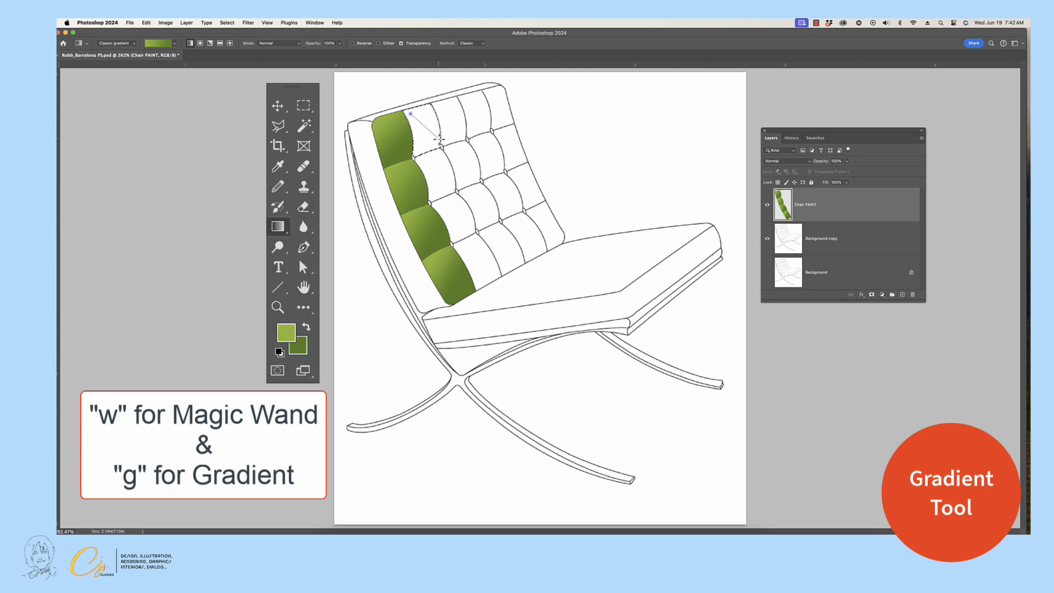
{"action": "left_click_drag", "start_coordinate": [411, 114], "coordinate": [434, 157]}
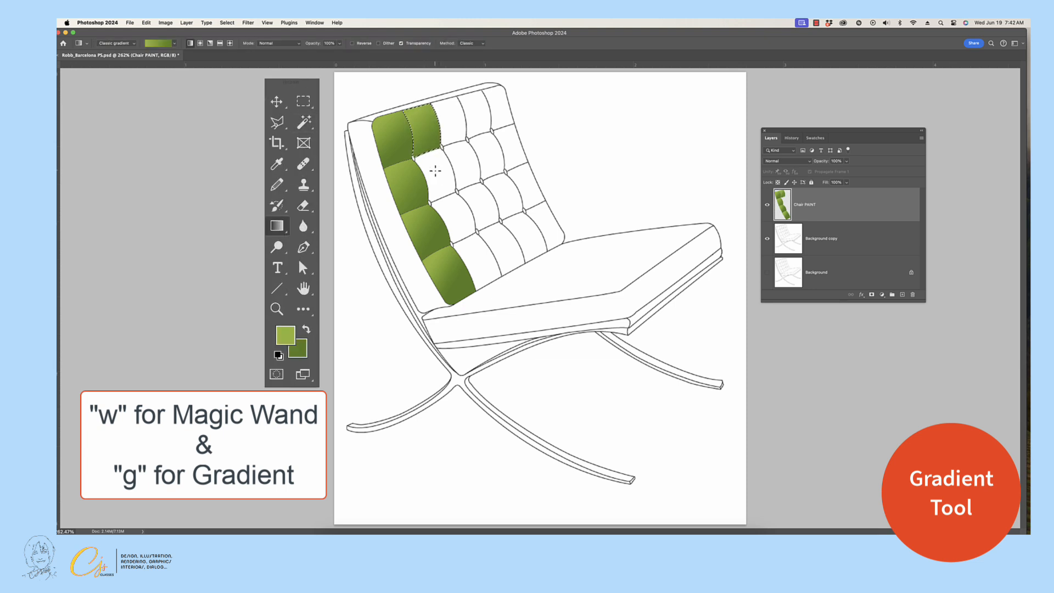
{"action": "key", "text": "w"}
{"action": "key", "text": "g"}
{"action": "key", "text": "w"}
{"action": "key", "text": "g"}
{"action": "key", "text": "w"}
{"action": "key", "text": "g"}
{"action": "key", "text": "w"}
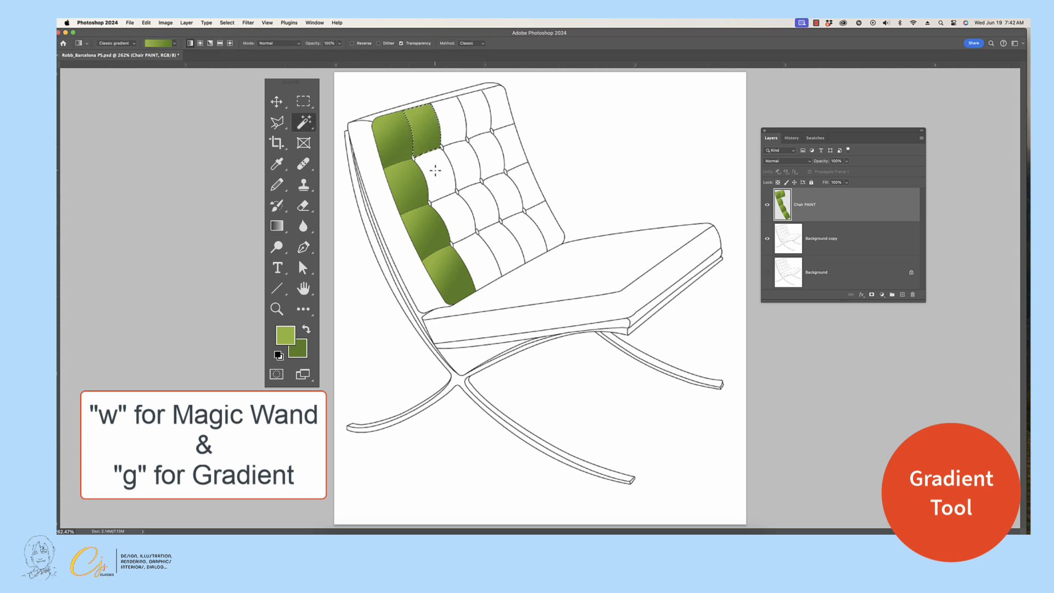
{"action": "left_click", "coordinate": [436, 171]}
{"action": "key", "text": "g"}
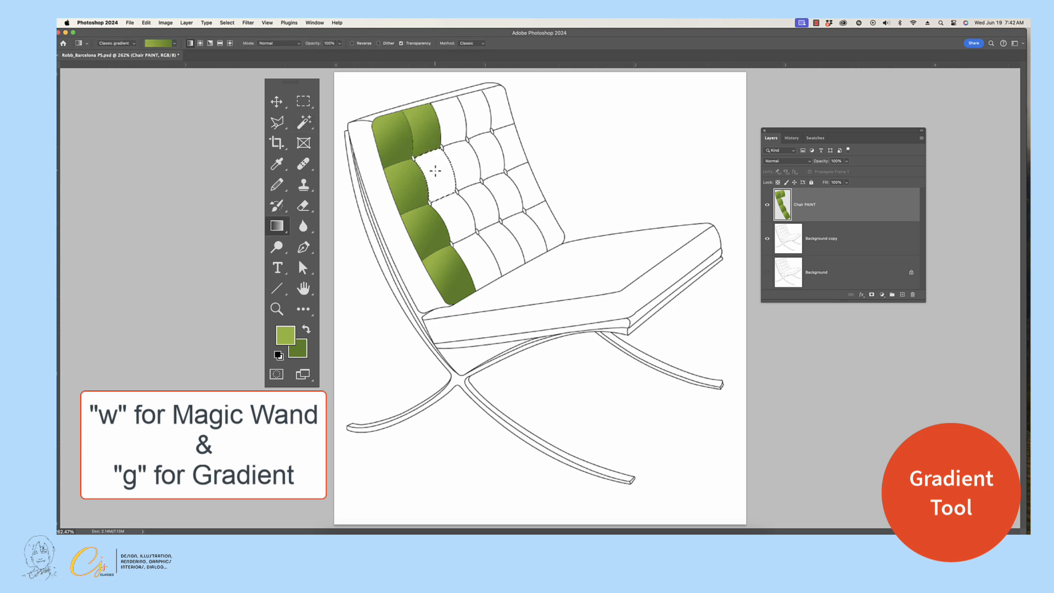
{"action": "key", "text": "w"}
{"action": "key", "text": "g"}
{"action": "left_click_drag", "start_coordinate": [431, 165], "coordinate": [455, 212]}
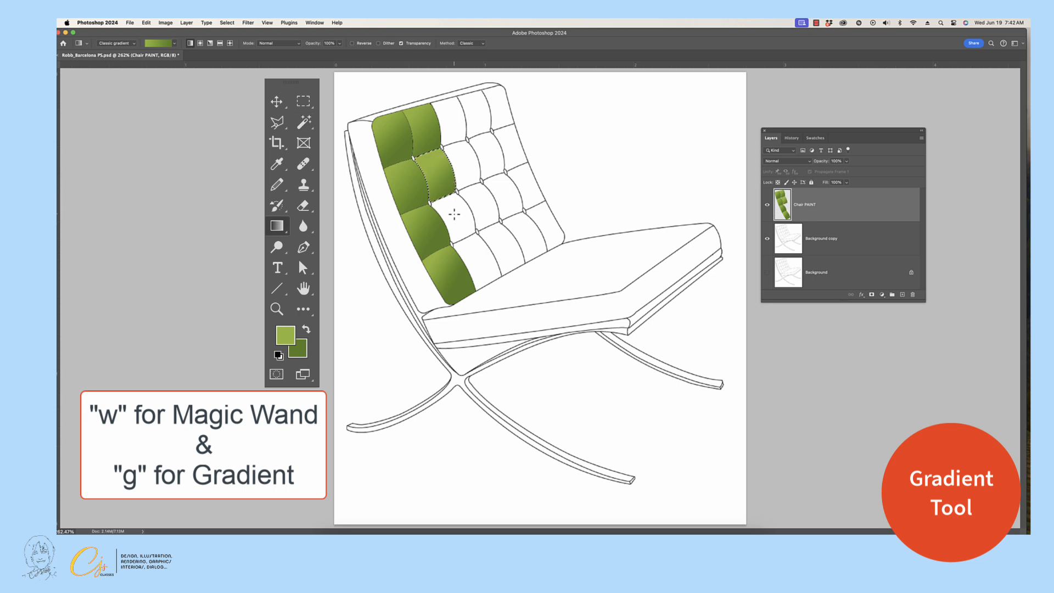
Select each of the lower two panels in the backrest's second column and fill it with the green gradient.
{"action": "key", "text": "w"}
{"action": "left_click", "coordinate": [453, 217]}
{"action": "key", "text": "g"}
{"action": "key", "text": "w"}
{"action": "key", "text": "g"}
{"action": "left_click_drag", "start_coordinate": [463, 215], "coordinate": [473, 249]}
{"action": "key", "text": "w"}
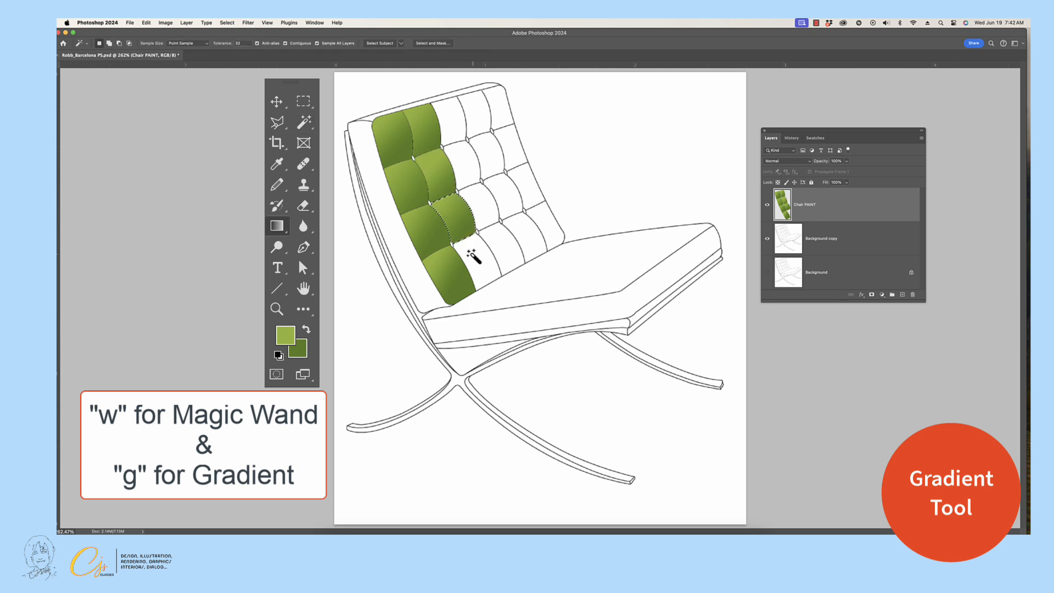
{"action": "left_click", "coordinate": [469, 255]}
{"action": "key", "text": "g"}
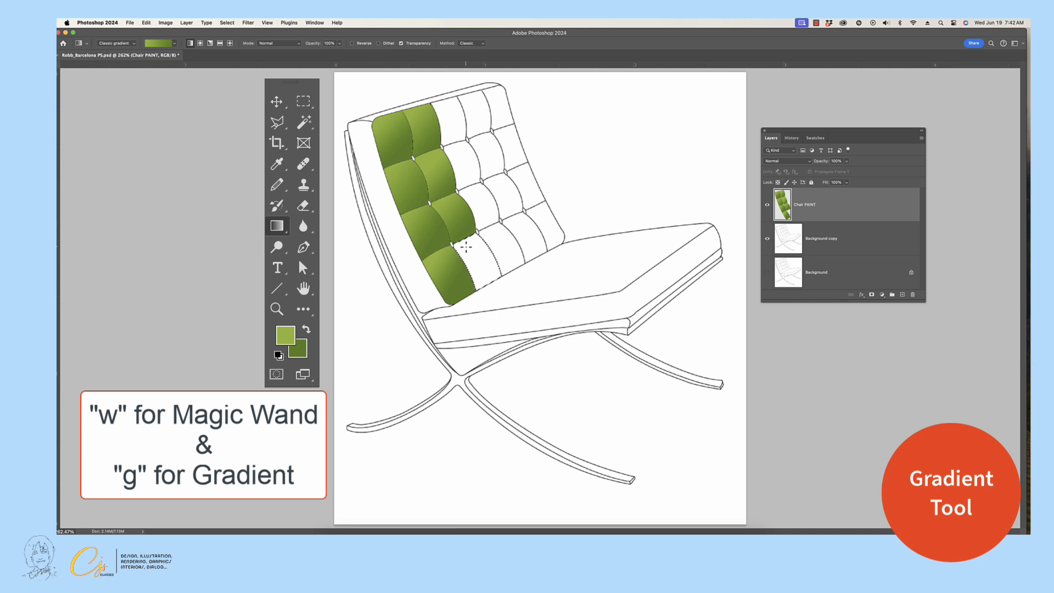
{"action": "left_click_drag", "start_coordinate": [466, 241], "coordinate": [494, 267]}
Select each of the upper two panels in the backrest's third column and fill it with the green gradient.
{"action": "key", "text": "w"}
{"action": "left_click", "coordinate": [446, 114]}
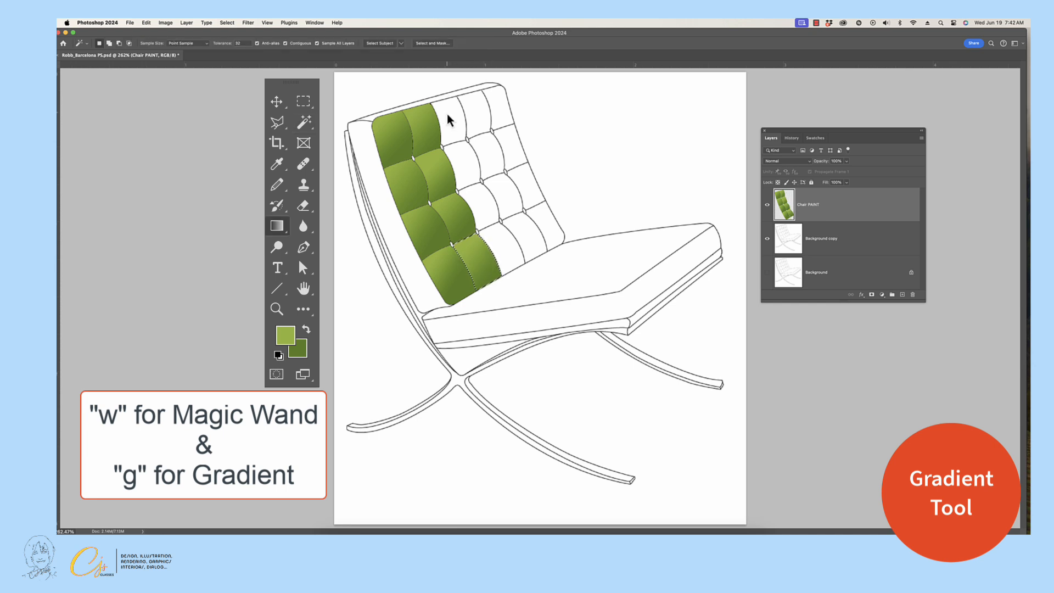
{"action": "key", "text": "g"}
{"action": "key", "text": "w"}
{"action": "left_click_drag", "start_coordinate": [464, 130], "coordinate": [466, 176]}
{"action": "left_click", "coordinate": [463, 164]}
{"action": "key", "text": "g"}
Select each of the lower two panels in the backrest's third column and fill it with the green gradient.
{"action": "key", "text": "w"}
{"action": "left_click", "coordinate": [475, 192]}
{"action": "key", "text": "g"}
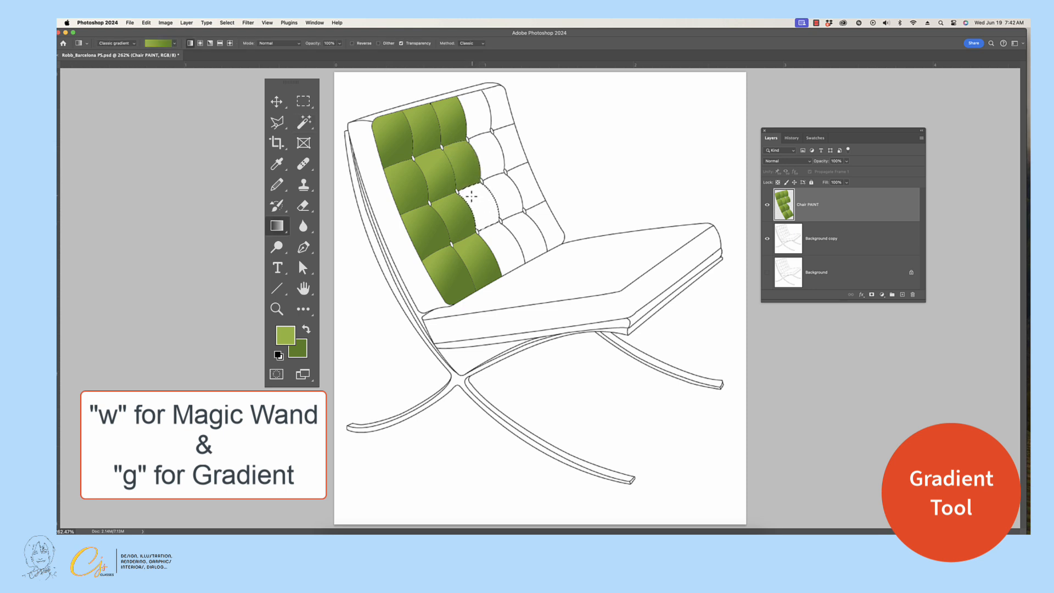
{"action": "left_click_drag", "start_coordinate": [468, 195], "coordinate": [502, 261]}
{"action": "key", "text": "w"}
{"action": "left_click", "coordinate": [496, 243]}
{"action": "key", "text": "g"}
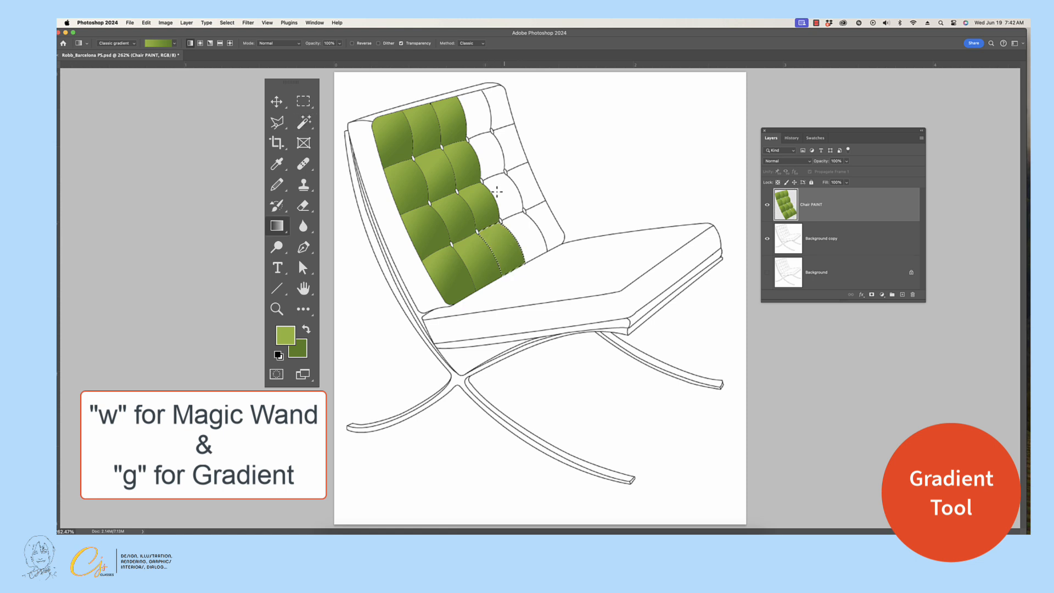
Select each of the upper two panels in the backrest's fourth column and fill it with the green gradient.
{"action": "key", "text": "w"}
{"action": "left_click", "coordinate": [473, 128]}
{"action": "key", "text": "g"}
{"action": "key", "text": "w"}
{"action": "key", "text": "g"}
{"action": "left_click_drag", "start_coordinate": [463, 101], "coordinate": [536, 253]}
{"action": "key", "text": "w"}
{"action": "left_click", "coordinate": [483, 157]}
{"action": "key", "text": "g"}
Select each of the lower two panels in the backrest's fourth column and fill it with the green gradient.
{"action": "key", "text": "w"}
{"action": "left_click", "coordinate": [502, 197]}
{"action": "key", "text": "g"}
{"action": "key", "text": "w"}
{"action": "left_click", "coordinate": [517, 225]}
{"action": "key", "text": "g"}
Select the top three narrow panels along the backrest's right edge one by one and fill each with the diagonal green gradient.
{"action": "key", "text": "w"}
{"action": "left_click", "coordinate": [493, 100]}
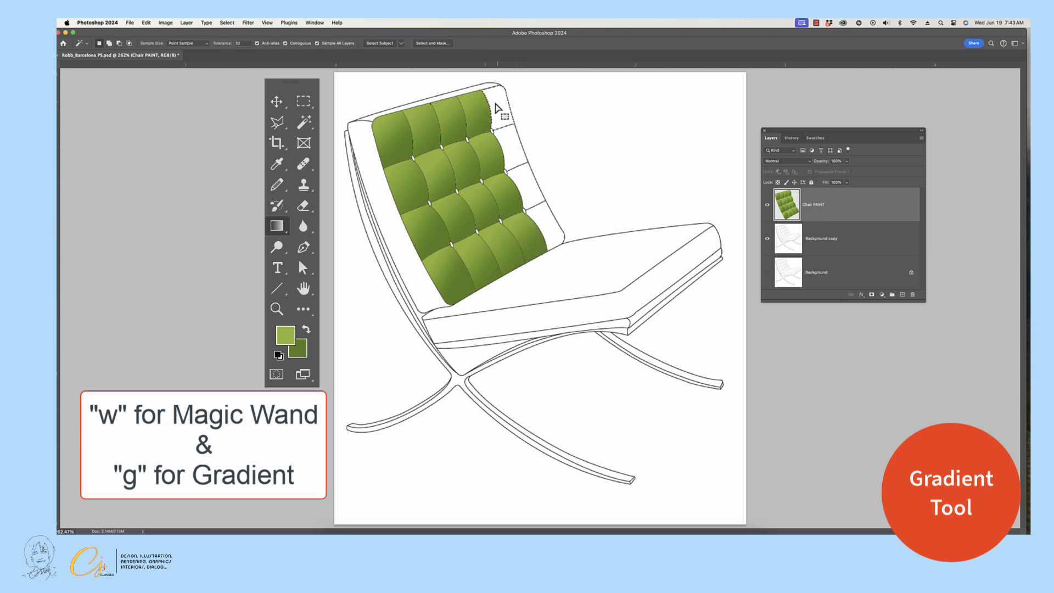
{"action": "key", "text": "g"}
{"action": "left_click_drag", "start_coordinate": [490, 96], "coordinate": [512, 122]}
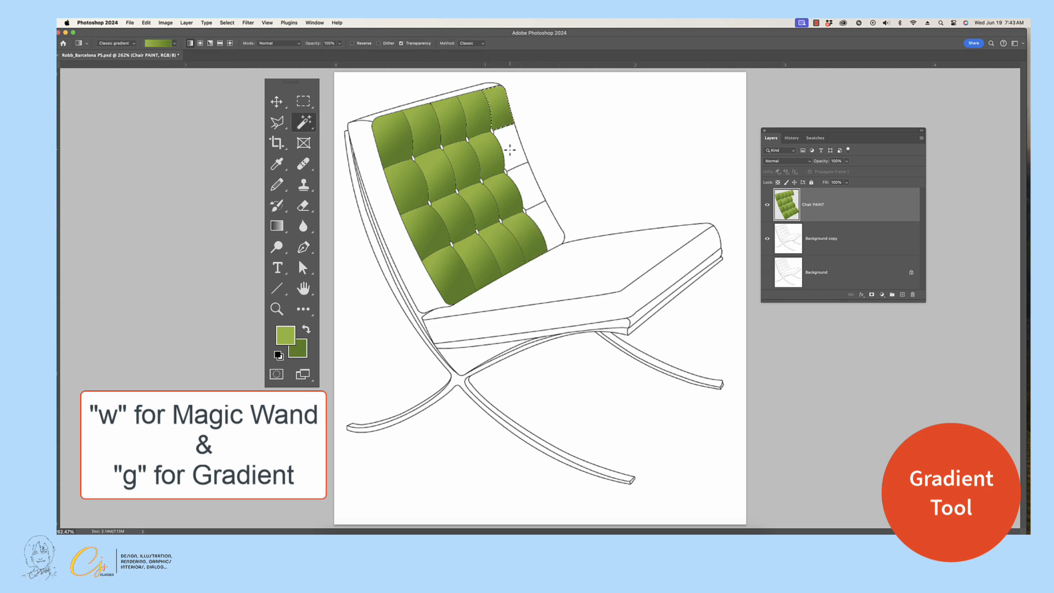
{"action": "key", "text": "w"}
{"action": "left_click", "coordinate": [502, 141]}
{"action": "key", "text": "g"}
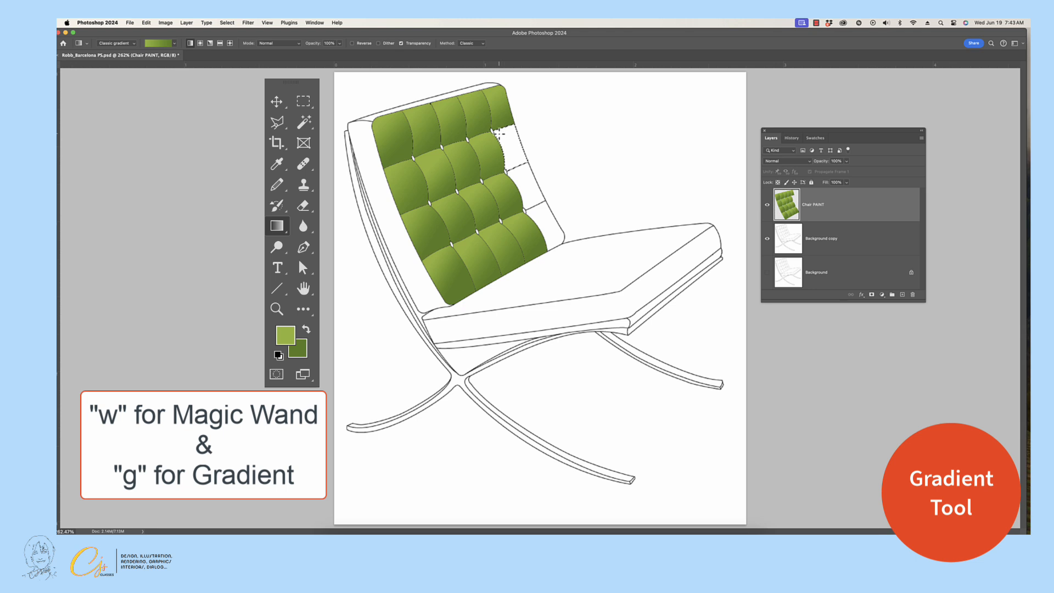
{"action": "left_click_drag", "start_coordinate": [499, 133], "coordinate": [542, 204]}
{"action": "key", "text": "w"}
{"action": "left_click", "coordinate": [525, 173]}
{"action": "key", "text": "g"}
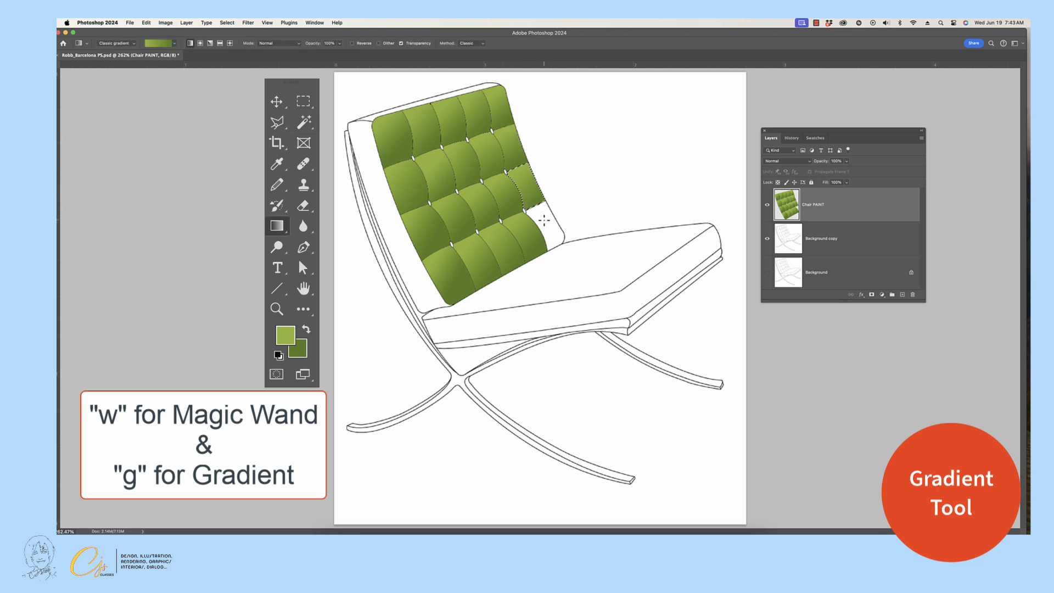